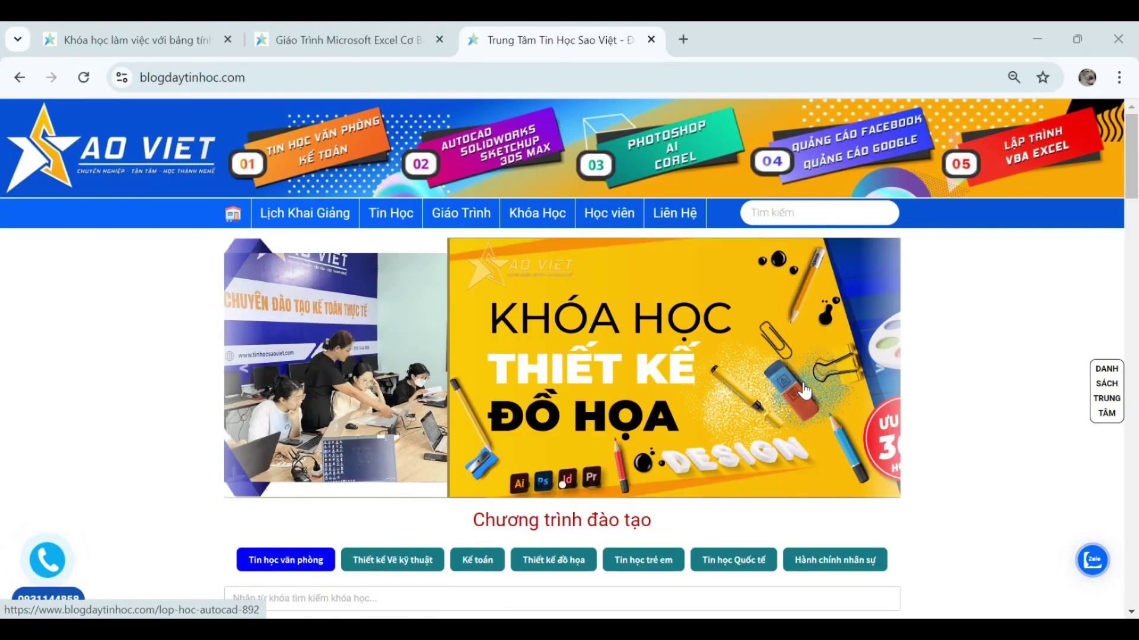
Scroll down the fresh Google start page in the new Chrome tab.
{"action": "scroll", "coordinate": [804, 390], "scroll_direction": "down", "scroll_amount": 5}
{"action": "scroll", "coordinate": [804, 390], "scroll_direction": "down", "scroll_amount": 1}
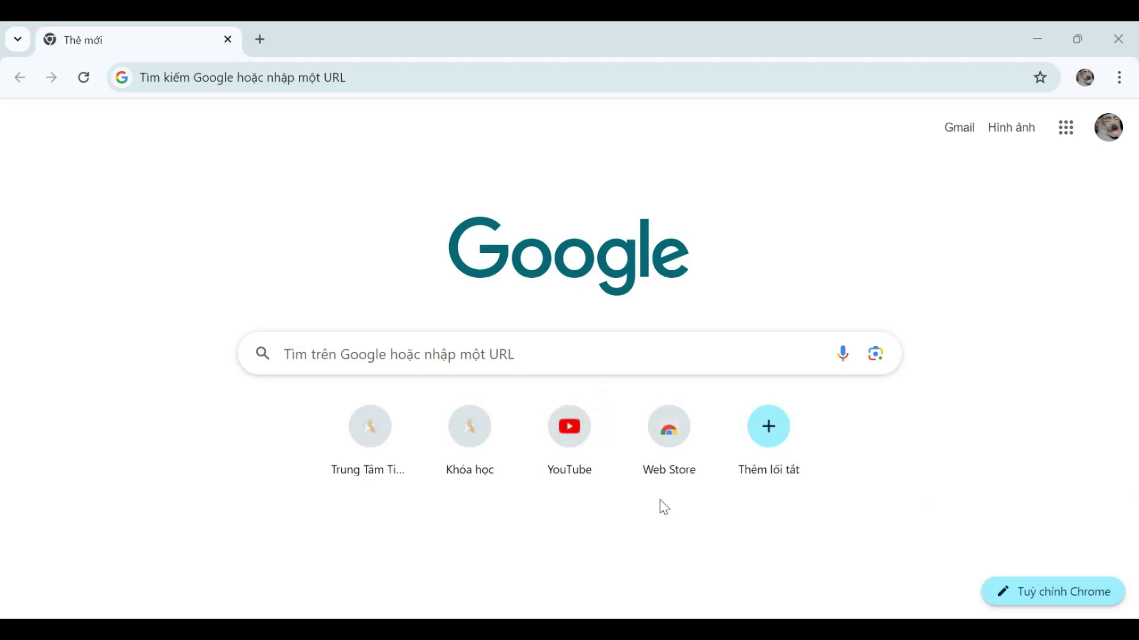
Search Google for 'tin hoc sao viet' and scroll to the blogdaytinhoc.com result.
{"action": "left_click", "coordinate": [648, 350]}
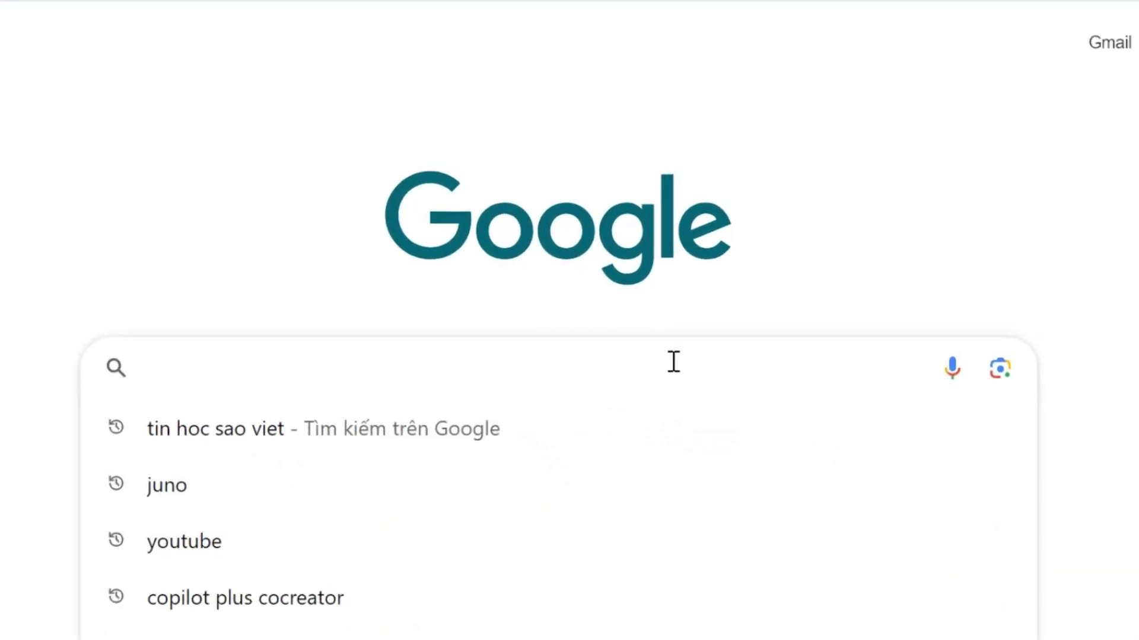
{"action": "type", "text": "tin hoc sao "}
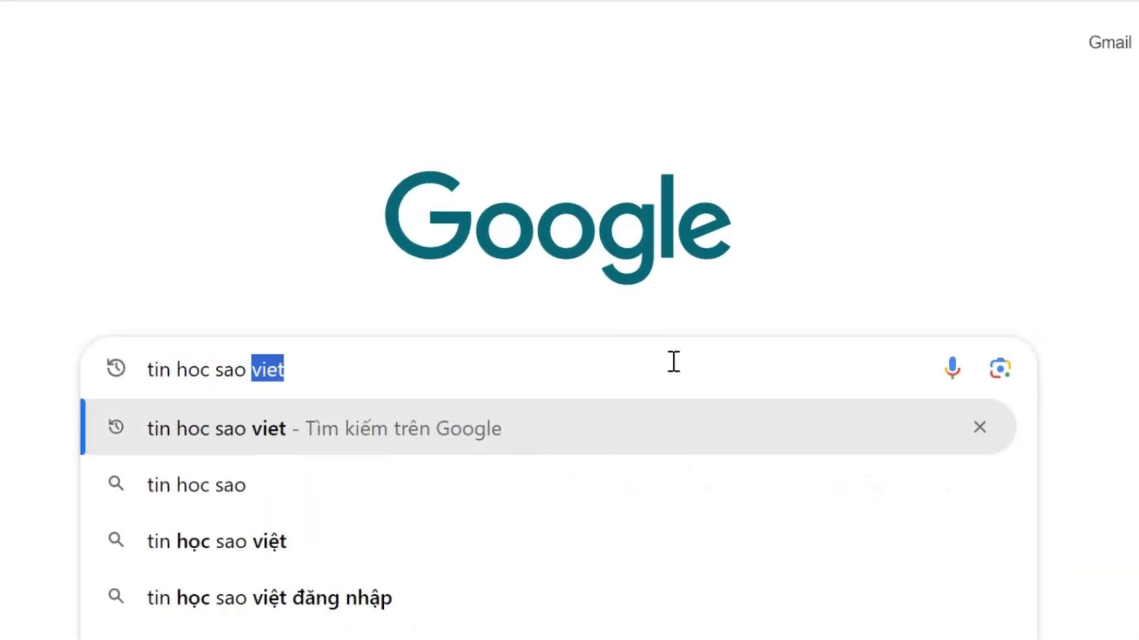
{"action": "type", "text": "viet"}
{"action": "key", "text": "Return"}
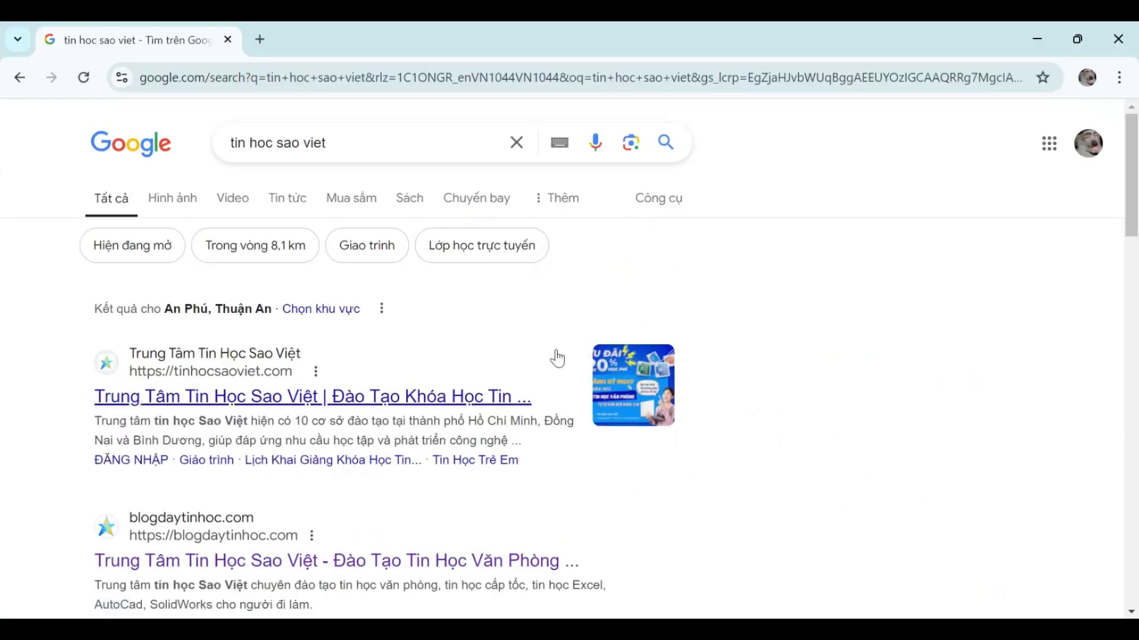
{"action": "scroll", "coordinate": [558, 358], "scroll_direction": "down", "scroll_amount": 2}
{"action": "scroll", "coordinate": [163, 399], "scroll_direction": "down", "scroll_amount": 1}
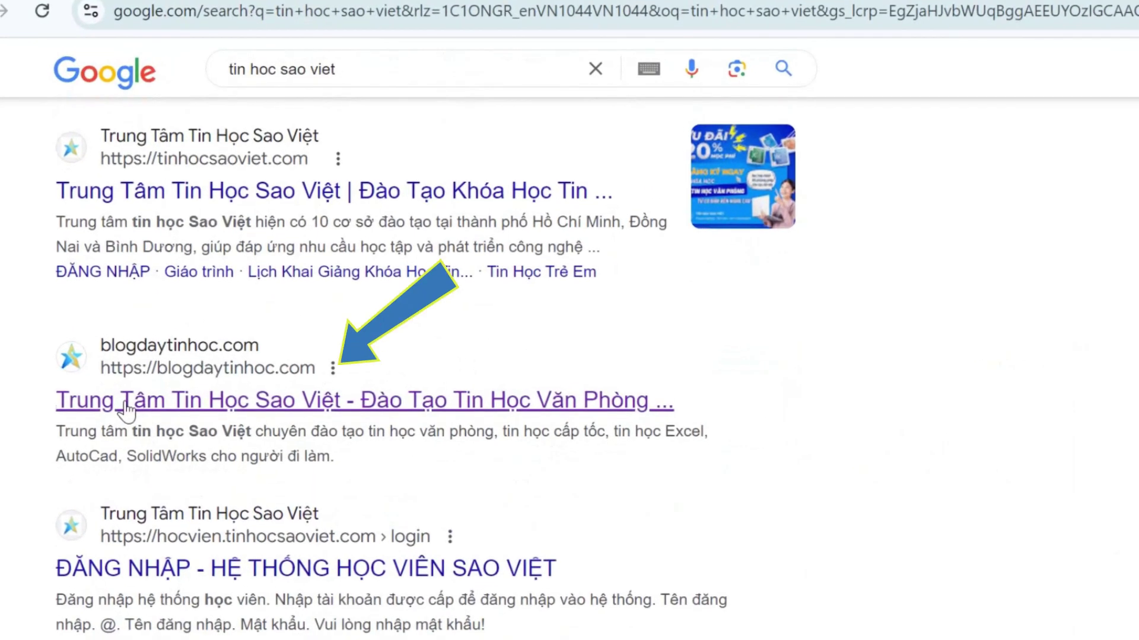
Go to the blogdaytinhoc.com site and its Excel spreadsheet courses category.
{"action": "left_click", "coordinate": [294, 408]}
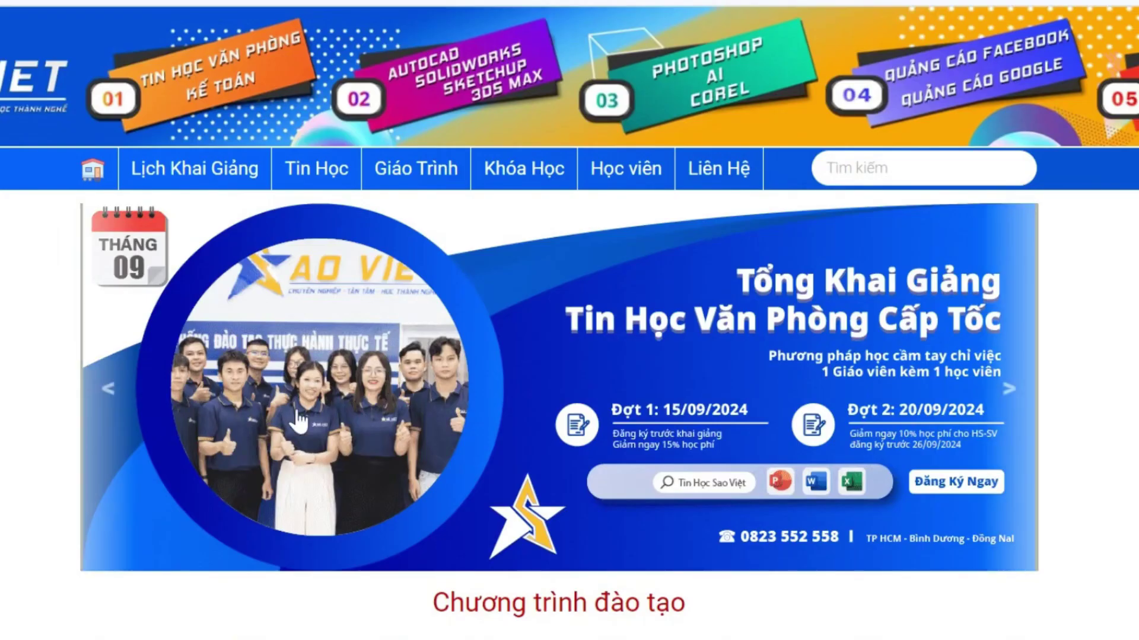
{"action": "scroll", "coordinate": [298, 422], "scroll_direction": "down", "scroll_amount": 5}
{"action": "scroll", "coordinate": [386, 402], "scroll_direction": "down", "scroll_amount": 4}
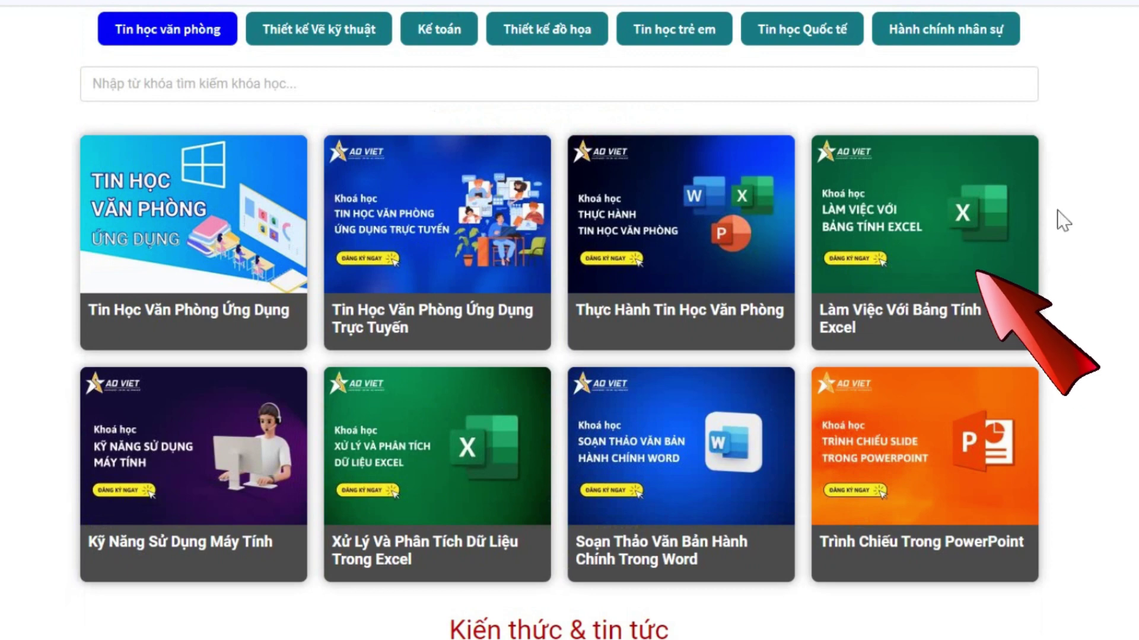
{"action": "left_click", "coordinate": [922, 273]}
Scroll down the course list and select the THVP025 basic Excel course.
{"action": "scroll", "coordinate": [304, 365], "scroll_direction": "down", "scroll_amount": 10}
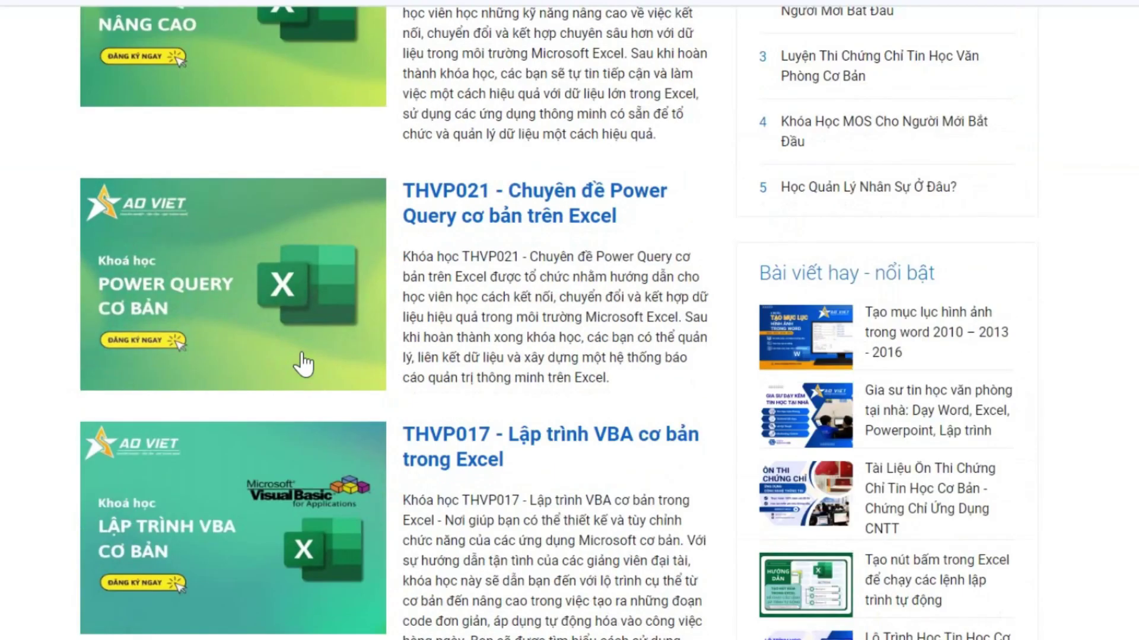
{"action": "scroll", "coordinate": [303, 364], "scroll_direction": "down", "scroll_amount": 1}
{"action": "scroll", "coordinate": [304, 365], "scroll_direction": "down", "scroll_amount": 5}
{"action": "scroll", "coordinate": [303, 368], "scroll_direction": "down", "scroll_amount": 5}
{"action": "scroll", "coordinate": [301, 371], "scroll_direction": "down", "scroll_amount": 5}
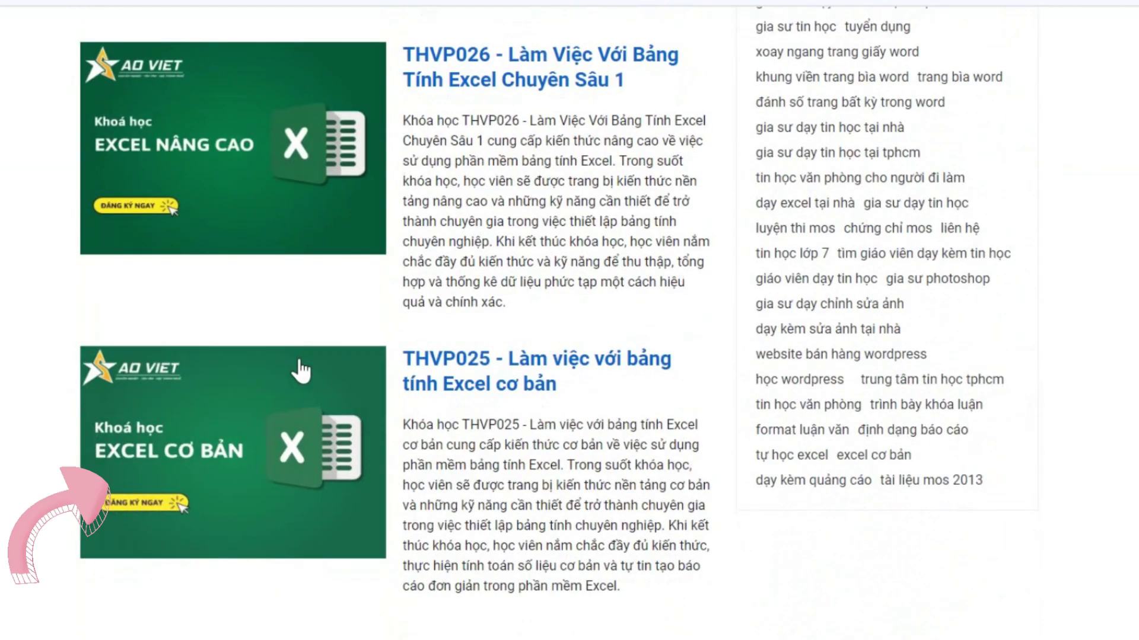
{"action": "left_click", "coordinate": [234, 445]}
Scroll down the course page to section 6, Tài Liệu Khóa Học.
{"action": "scroll", "coordinate": [234, 447], "scroll_direction": "down", "scroll_amount": 1}
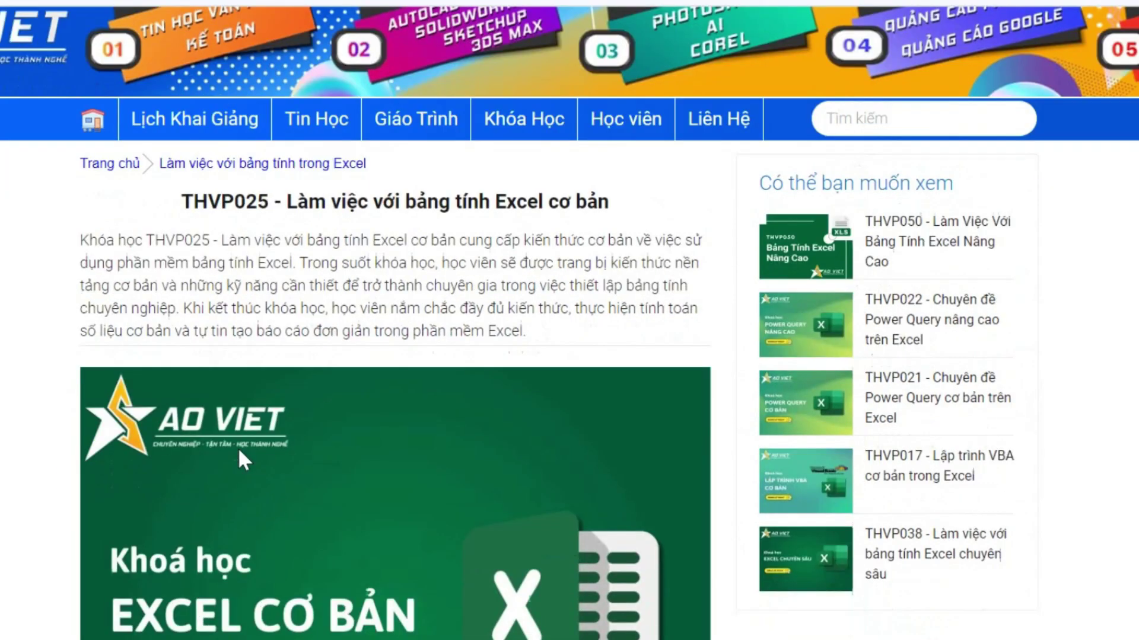
{"action": "scroll", "coordinate": [238, 449], "scroll_direction": "down", "scroll_amount": 3}
{"action": "scroll", "coordinate": [237, 450], "scroll_direction": "down", "scroll_amount": 10}
{"action": "scroll", "coordinate": [237, 450], "scroll_direction": "down", "scroll_amount": 2}
{"action": "scroll", "coordinate": [238, 452], "scroll_direction": "down", "scroll_amount": 4}
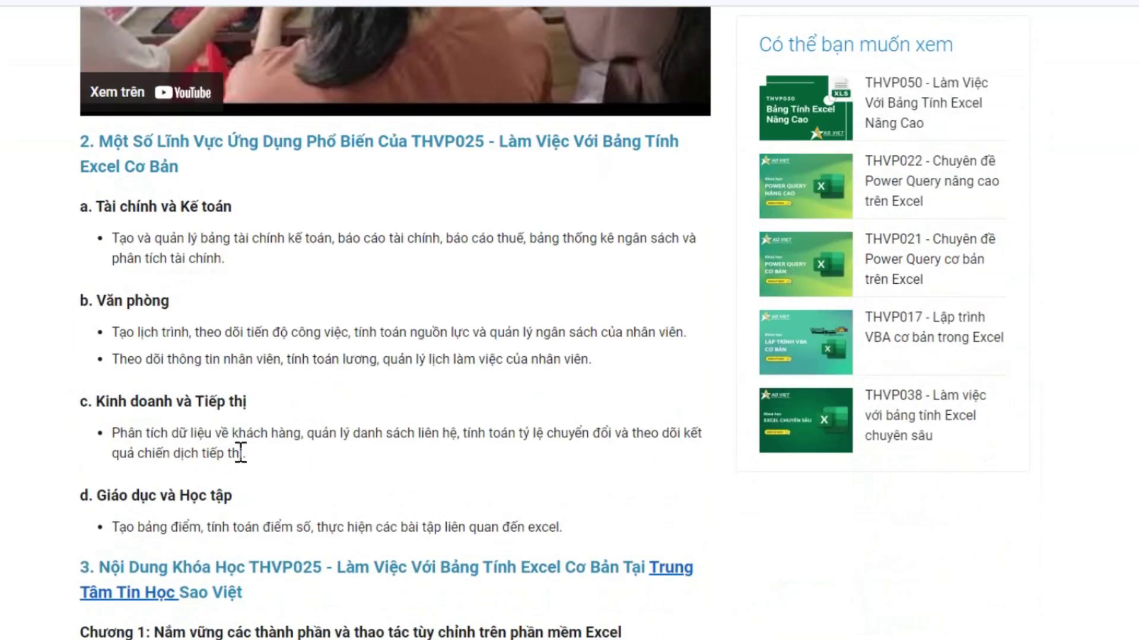
{"action": "scroll", "coordinate": [239, 452], "scroll_direction": "down", "scroll_amount": 6}
{"action": "scroll", "coordinate": [240, 455], "scroll_direction": "down", "scroll_amount": 3}
{"action": "scroll", "coordinate": [239, 457], "scroll_direction": "down", "scroll_amount": 4}
{"action": "scroll", "coordinate": [240, 462], "scroll_direction": "down", "scroll_amount": 4}
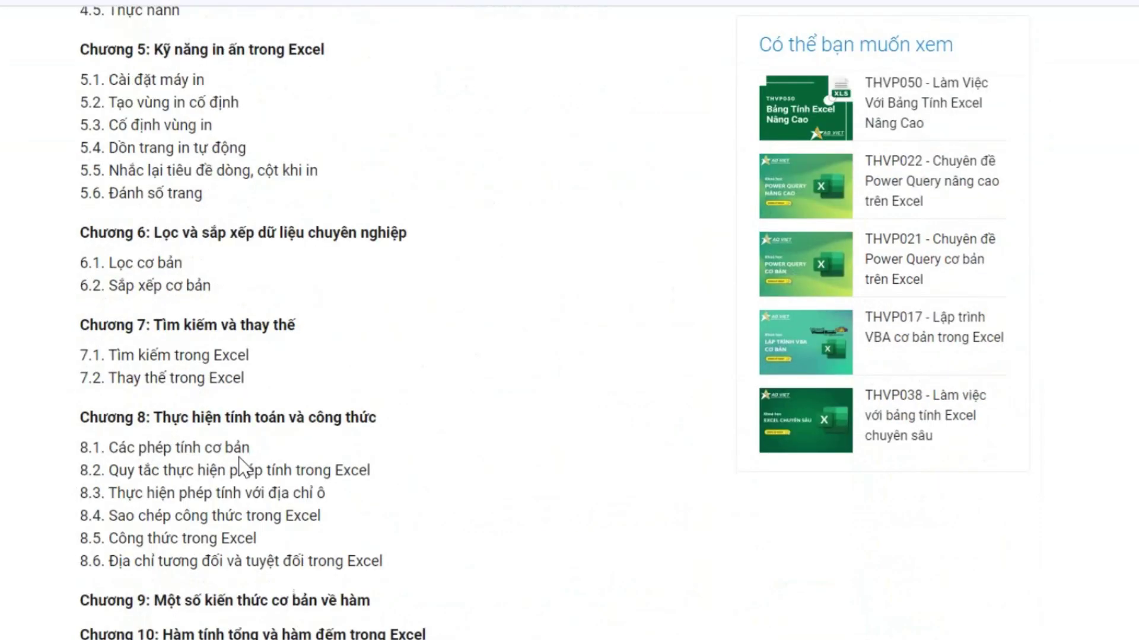
{"action": "scroll", "coordinate": [242, 465], "scroll_direction": "down", "scroll_amount": 8}
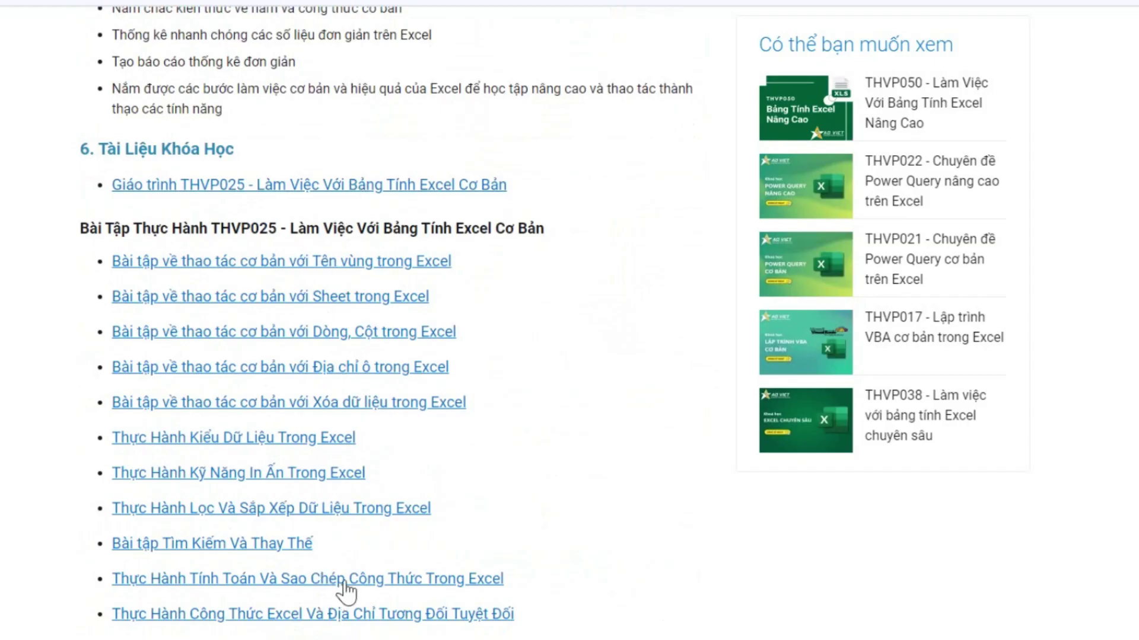
{"action": "scroll", "coordinate": [348, 599], "scroll_direction": "down", "scroll_amount": 2}
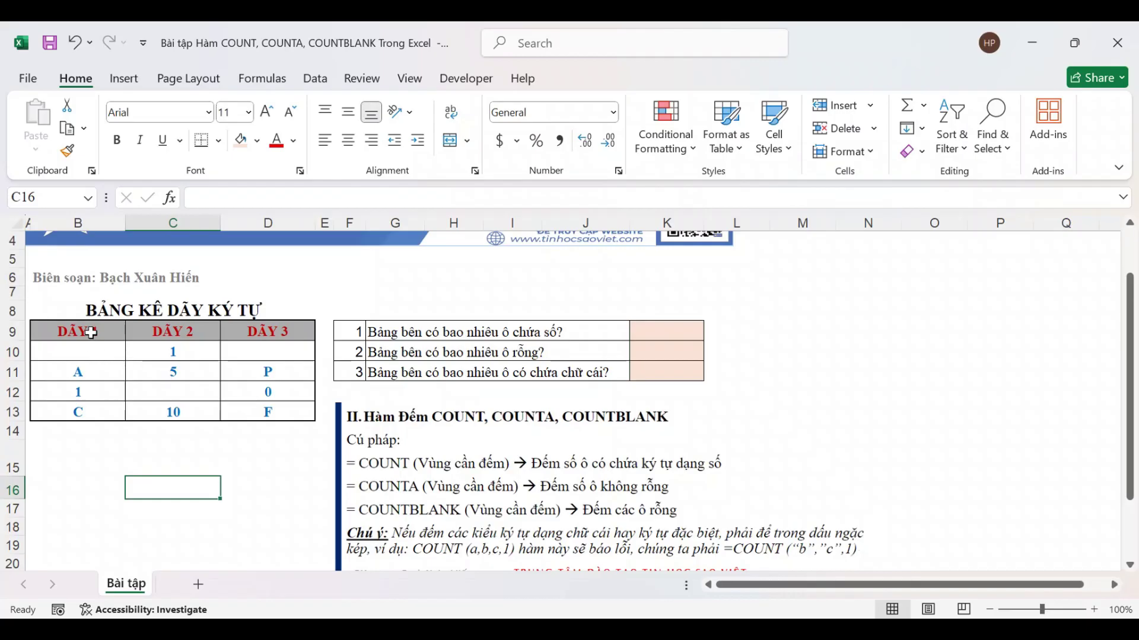
{"action": "mouse_move", "coordinate": [91, 333]}
{"action": "left_mouse_down"}
{"action": "mouse_move", "coordinate": [223, 376]}
{"action": "mouse_move", "coordinate": [282, 409]}
{"action": "left_mouse_up"}
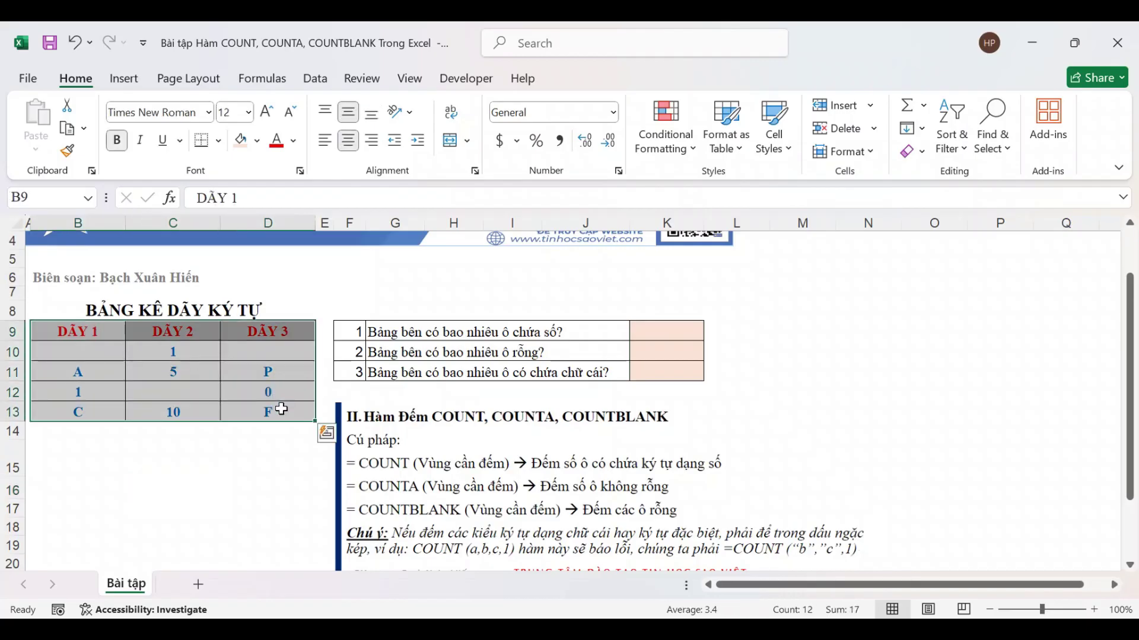
{"action": "left_click", "coordinate": [155, 446]}
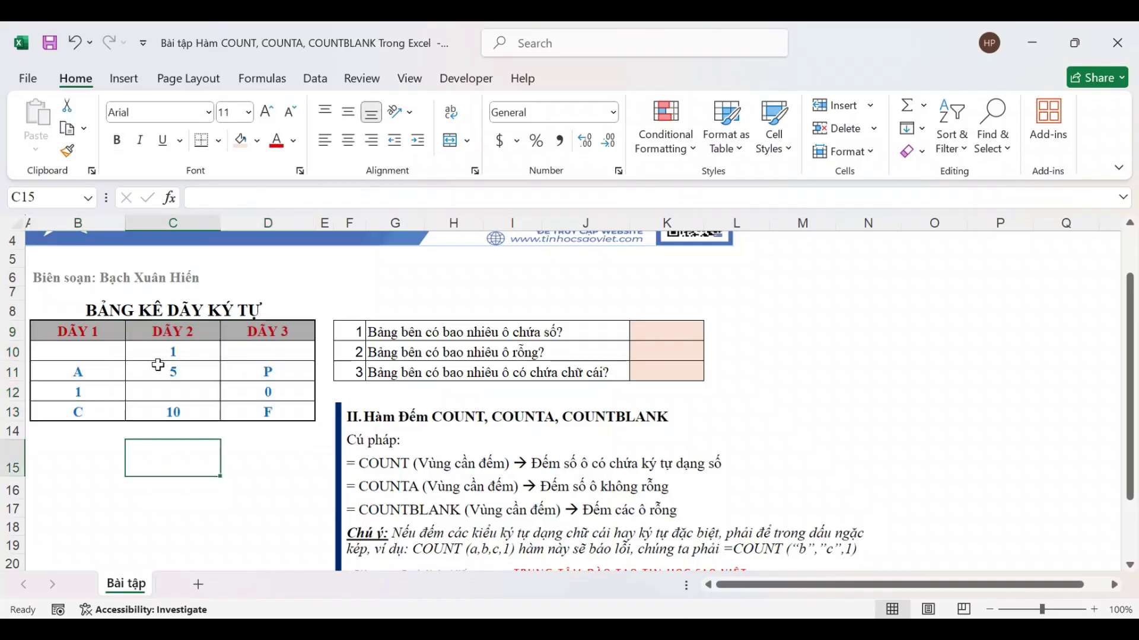
{"action": "left_click", "coordinate": [160, 356]}
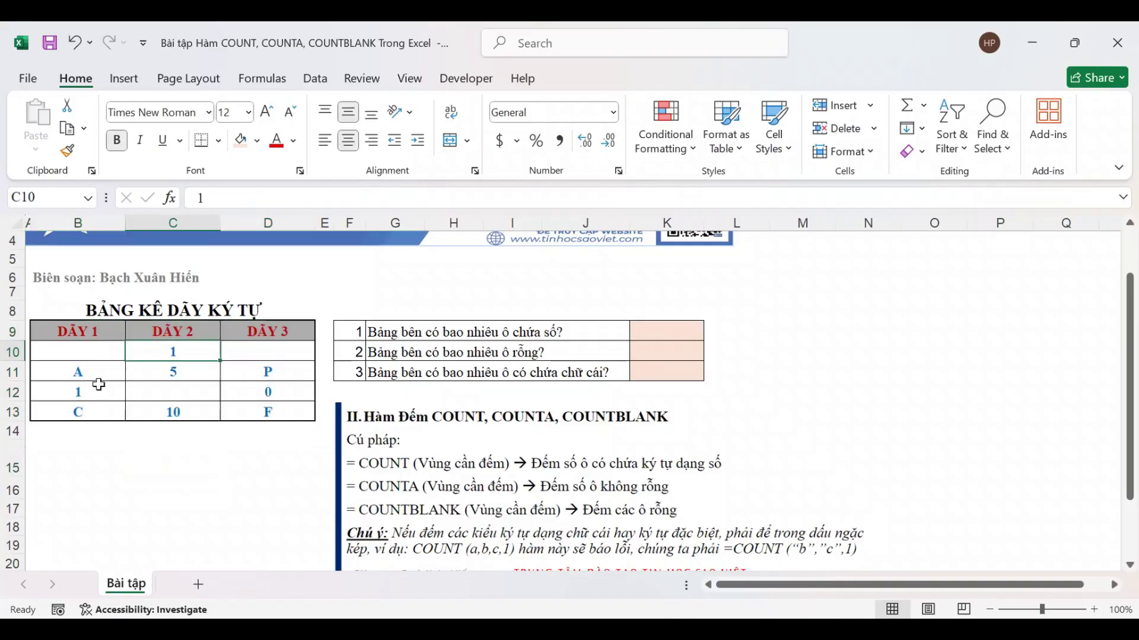
{"action": "left_click", "coordinate": [93, 374]}
{"action": "left_click", "coordinate": [157, 396]}
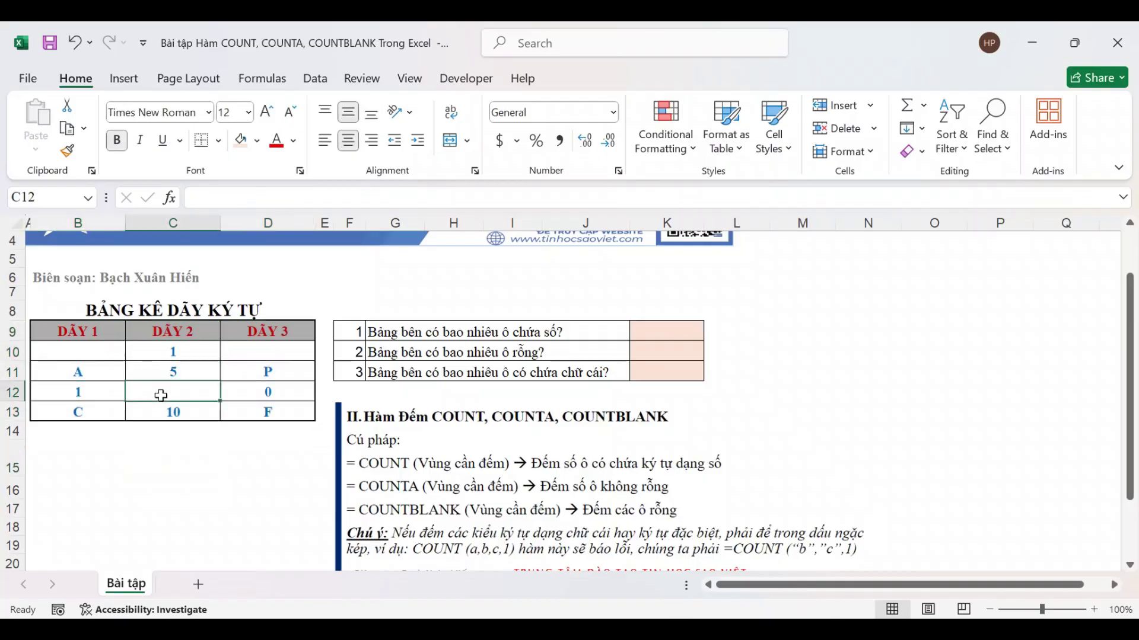
{"action": "left_click", "coordinate": [261, 348]}
{"action": "left_click", "coordinate": [89, 355]}
{"action": "left_click", "coordinate": [177, 390]}
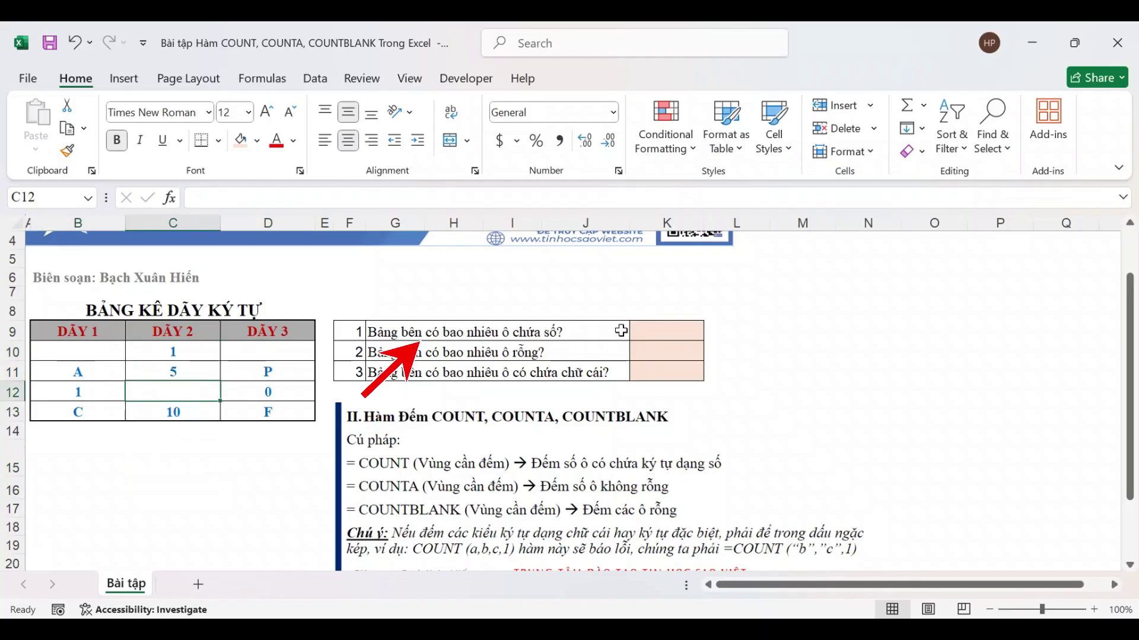
{"action": "left_click", "coordinate": [720, 330]}
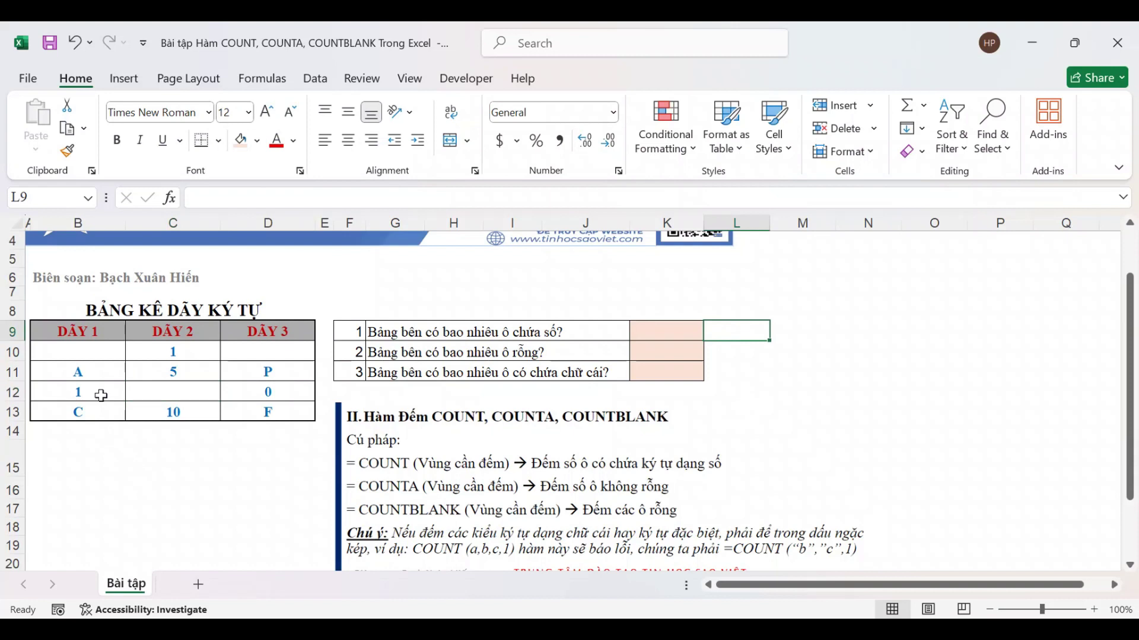
{"action": "left_click", "coordinate": [101, 395]}
{"action": "left_click", "coordinate": [153, 355]}
{"action": "left_click", "coordinate": [159, 373]}
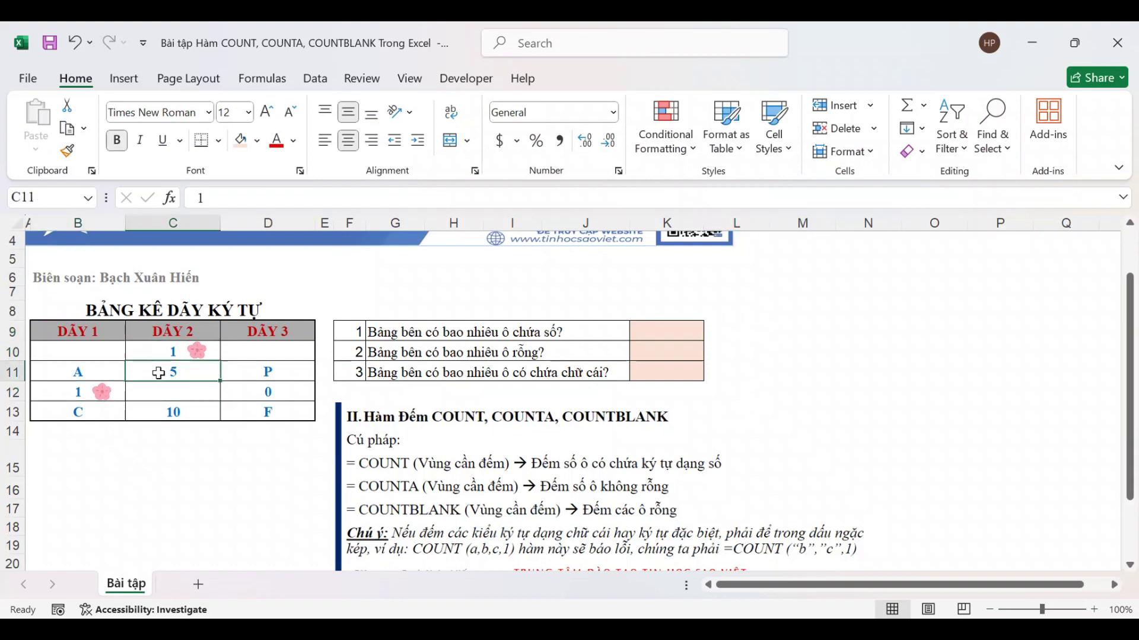
{"action": "left_click", "coordinate": [171, 413]}
{"action": "left_click", "coordinate": [235, 391]}
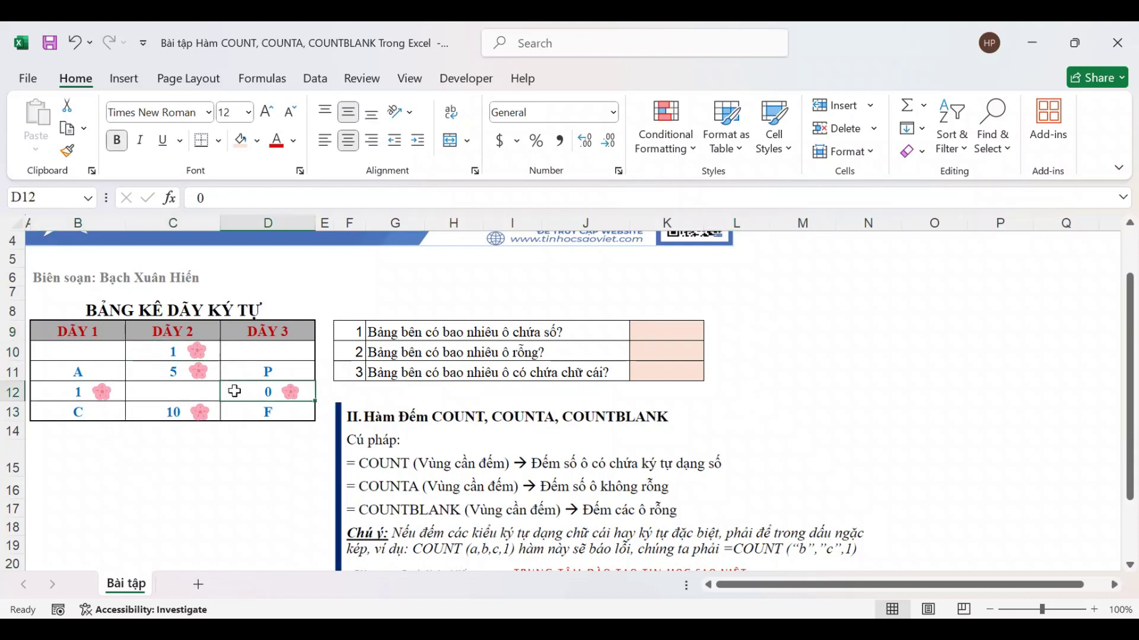
{"action": "left_click", "coordinate": [730, 332]}
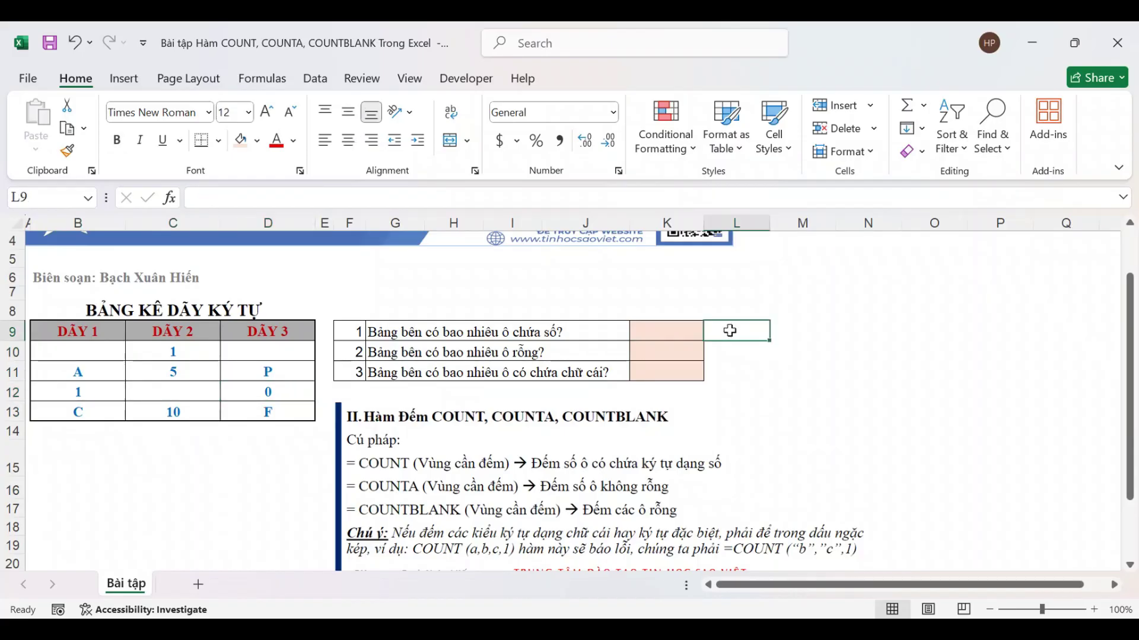
Enter the hand-tallied 5 in L9 and =COUNT(B10:D13) in K9.
{"action": "type", "text": "5"}
{"action": "key", "text": "Return"}
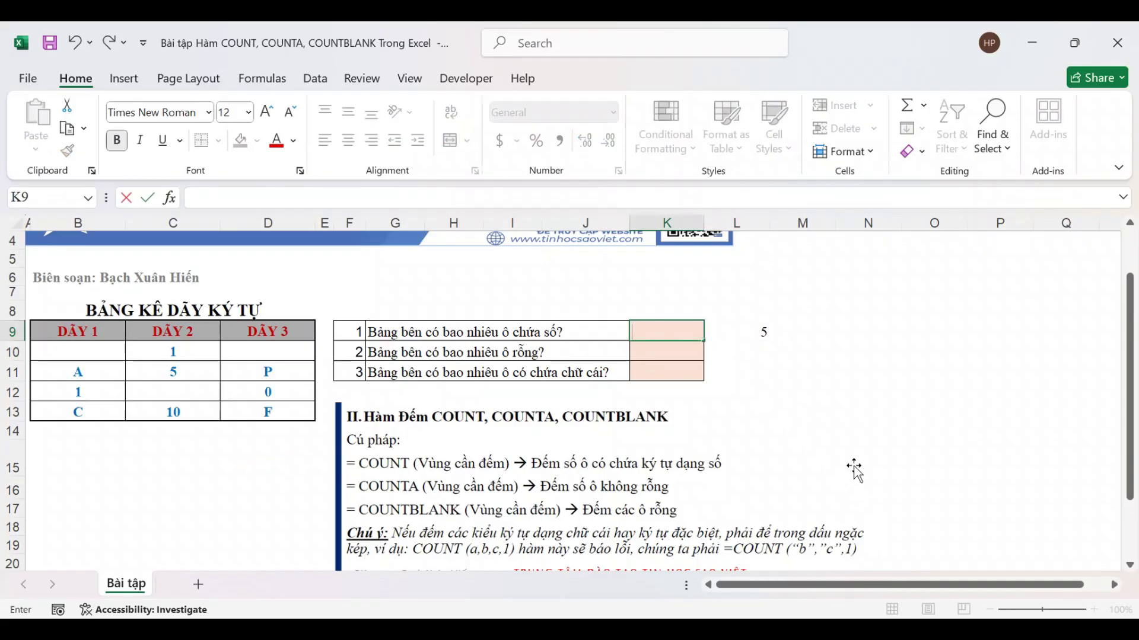
{"action": "type", "text": "=co"}
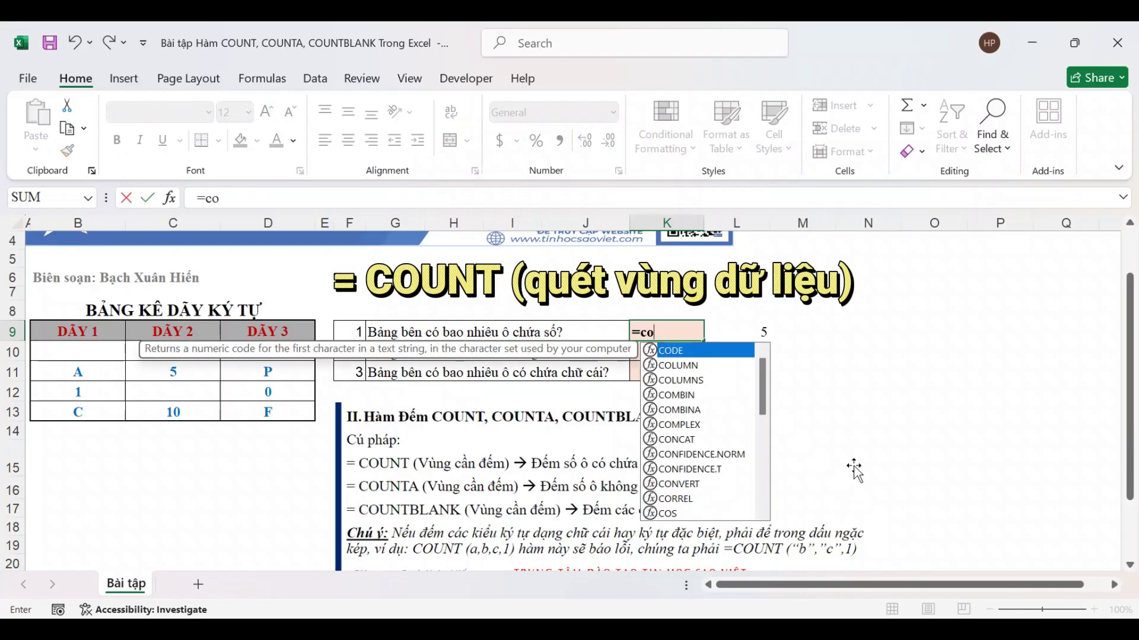
{"action": "type", "text": "unt"}
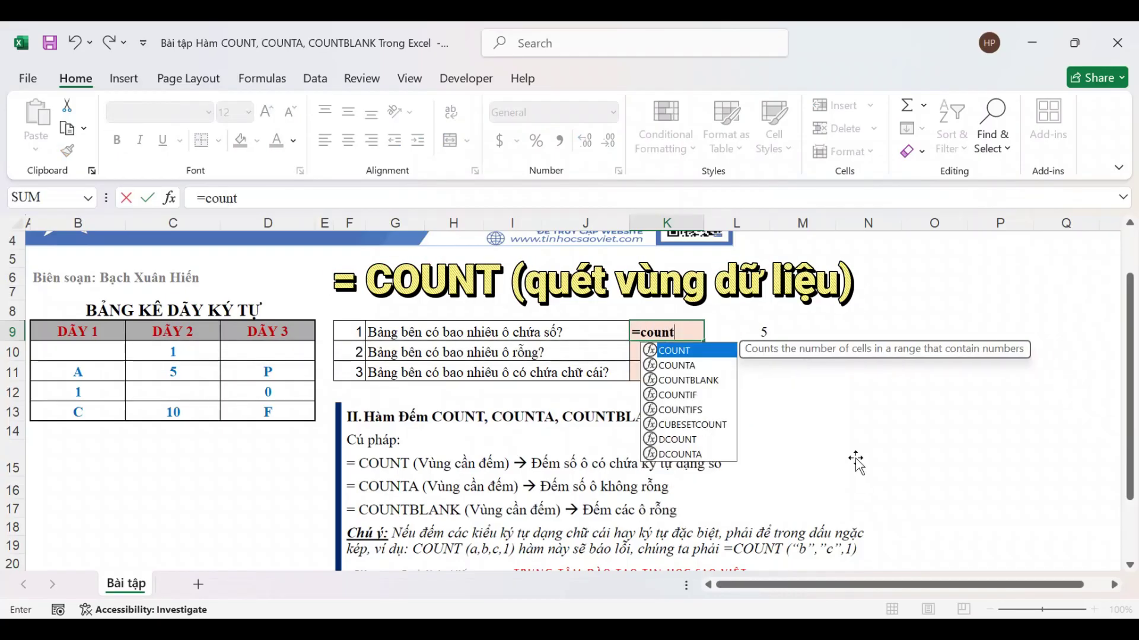
{"action": "double_click", "coordinate": [731, 351]}
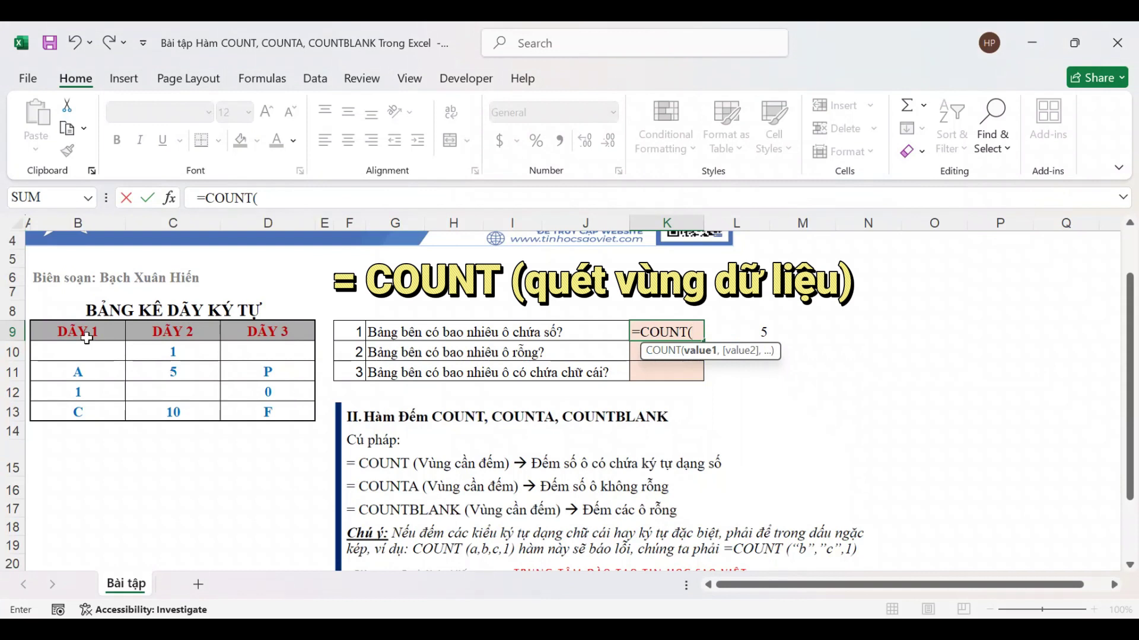
{"action": "left_click_drag", "start_coordinate": [78, 352], "coordinate": [280, 414]}
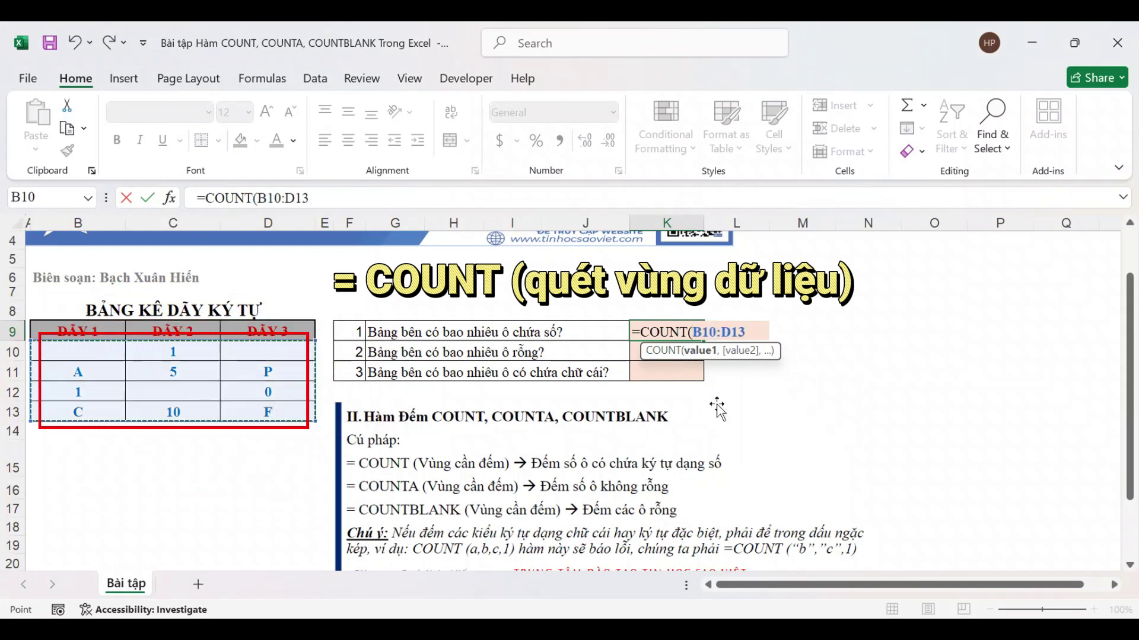
{"action": "type", "text": ")"}
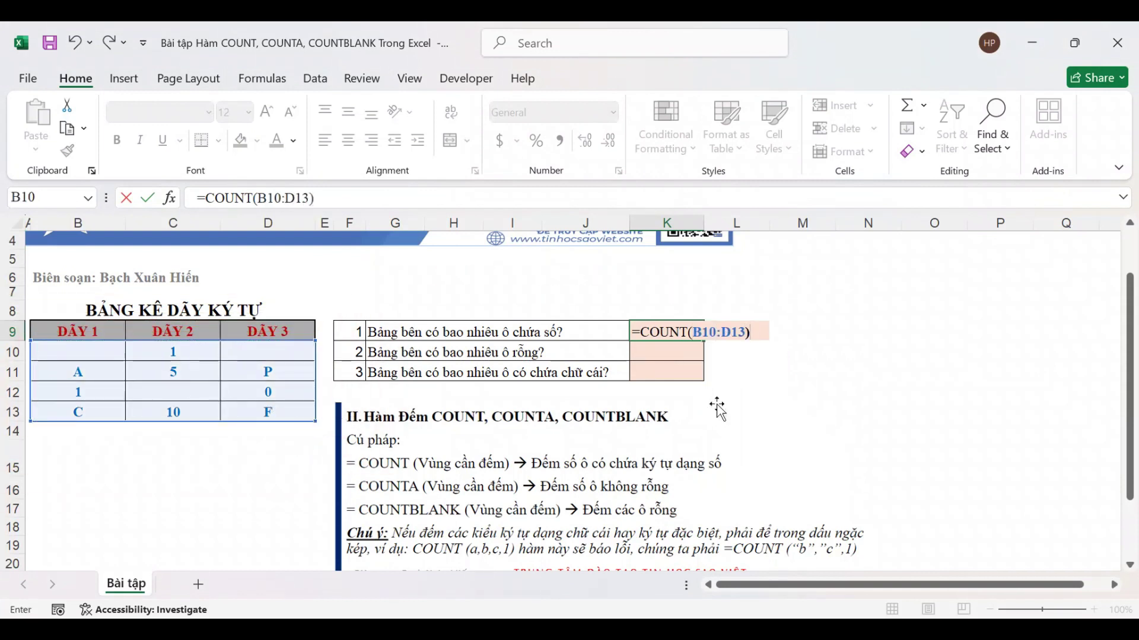
{"action": "key", "text": "Return"}
Compare K9's COUNT result with the 5 in L9, ending on K10.
{"action": "key", "text": "Up"}
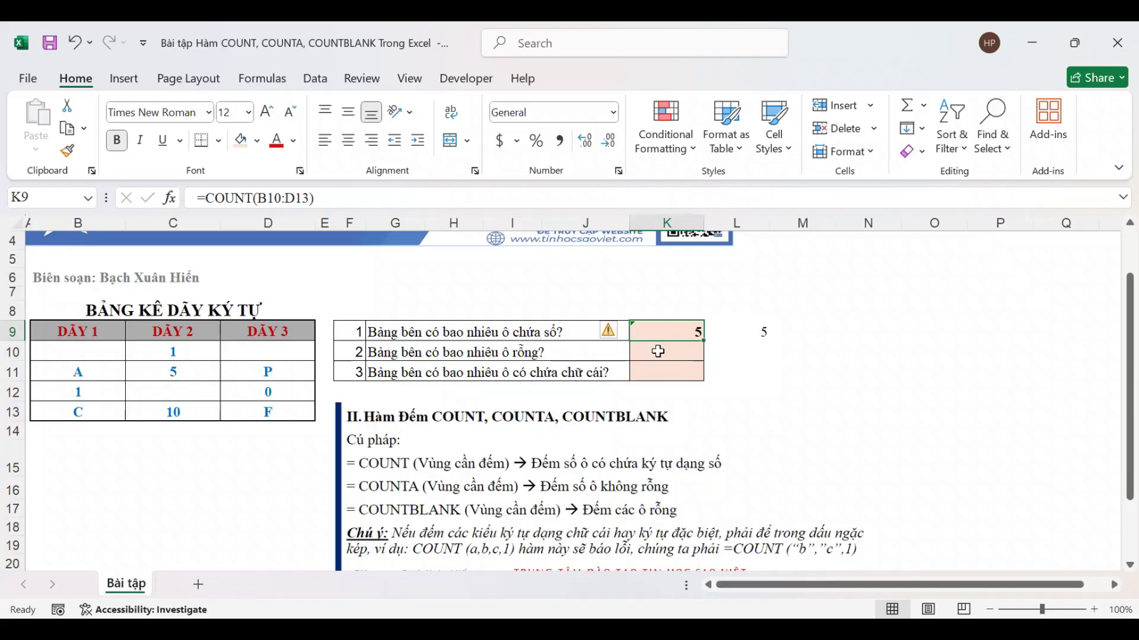
{"action": "key", "text": "Right"}
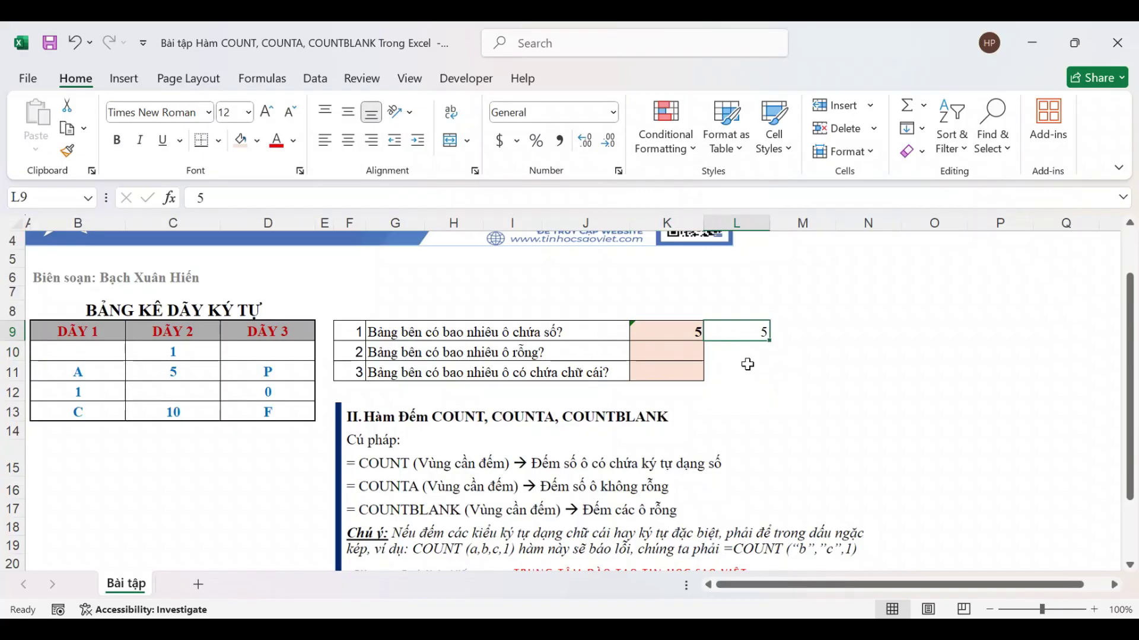
{"action": "key", "text": "Left"}
{"action": "key", "text": "Down"}
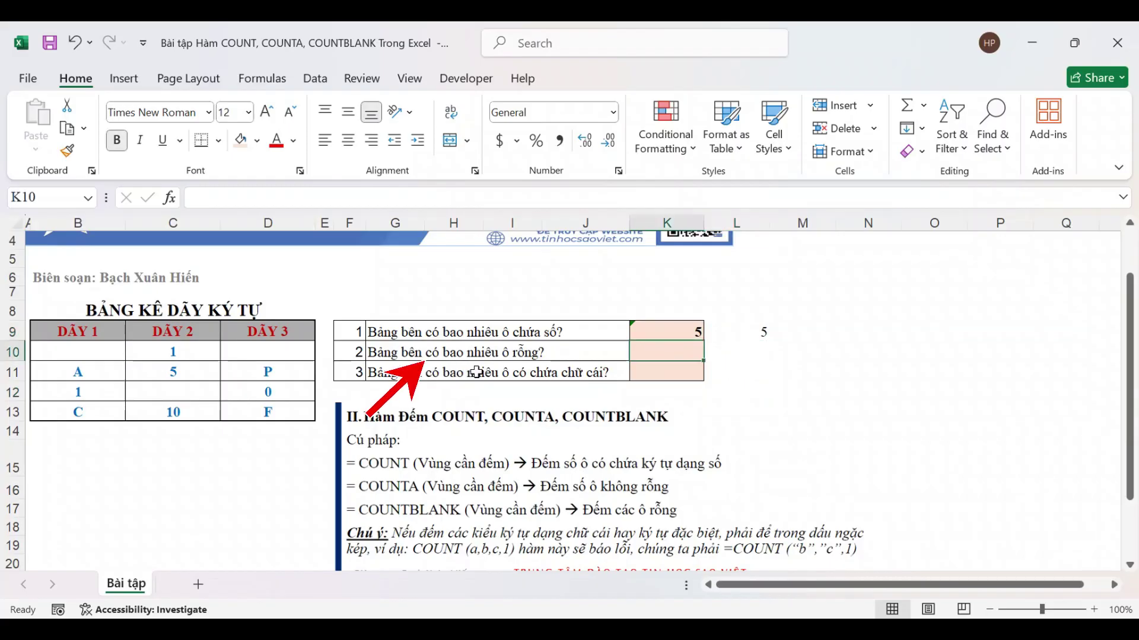
Point out the three empty table cells B10, C12 and D10.
{"action": "left_click", "coordinate": [74, 354]}
{"action": "left_click", "coordinate": [189, 397]}
{"action": "left_click", "coordinate": [267, 351]}
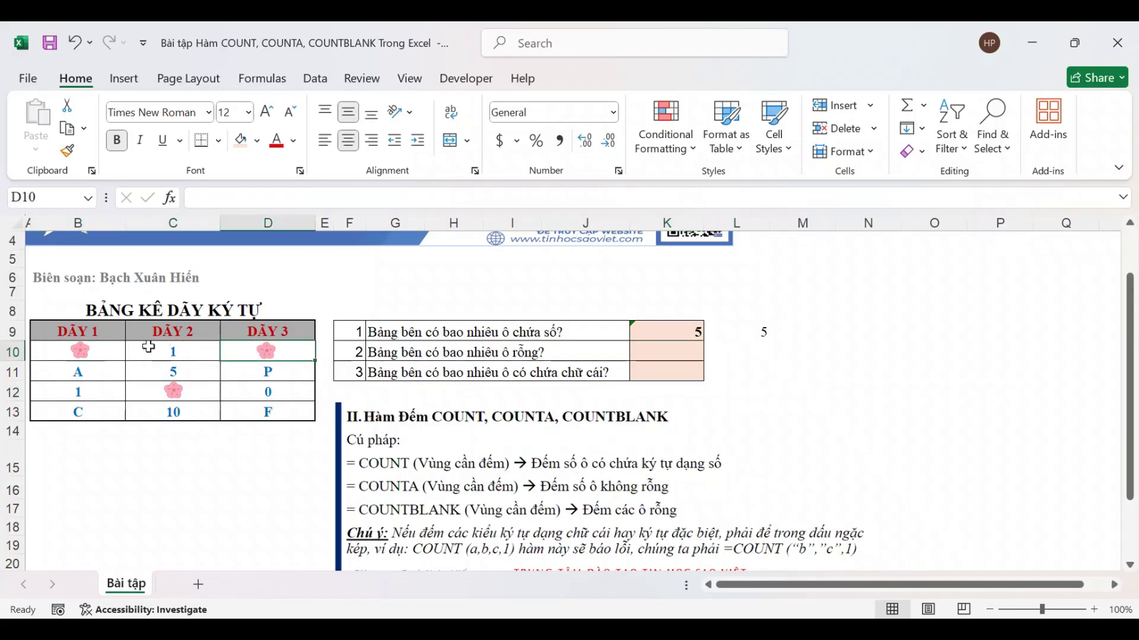
{"action": "left_click", "coordinate": [80, 351]}
{"action": "left_click", "coordinate": [178, 395]}
{"action": "left_click", "coordinate": [240, 353]}
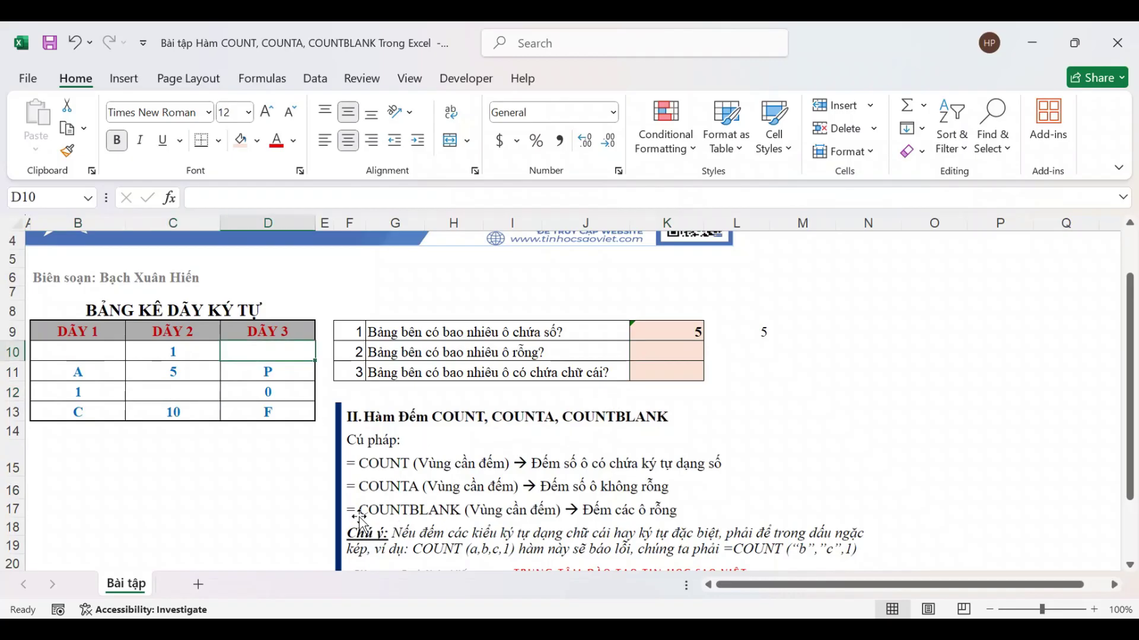
Enter =COUNTBLANK(B10:D13) in K10.
{"action": "left_click", "coordinate": [641, 356]}
{"action": "type", "text": "="}
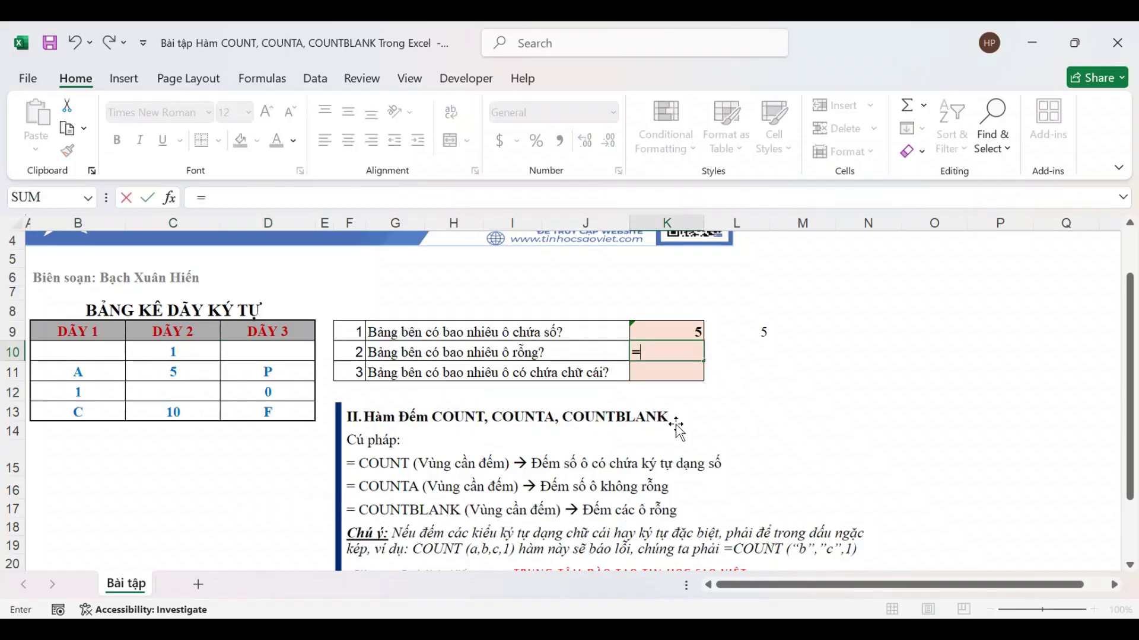
{"action": "type", "text": "count"}
{"action": "left_click", "coordinate": [700, 402]}
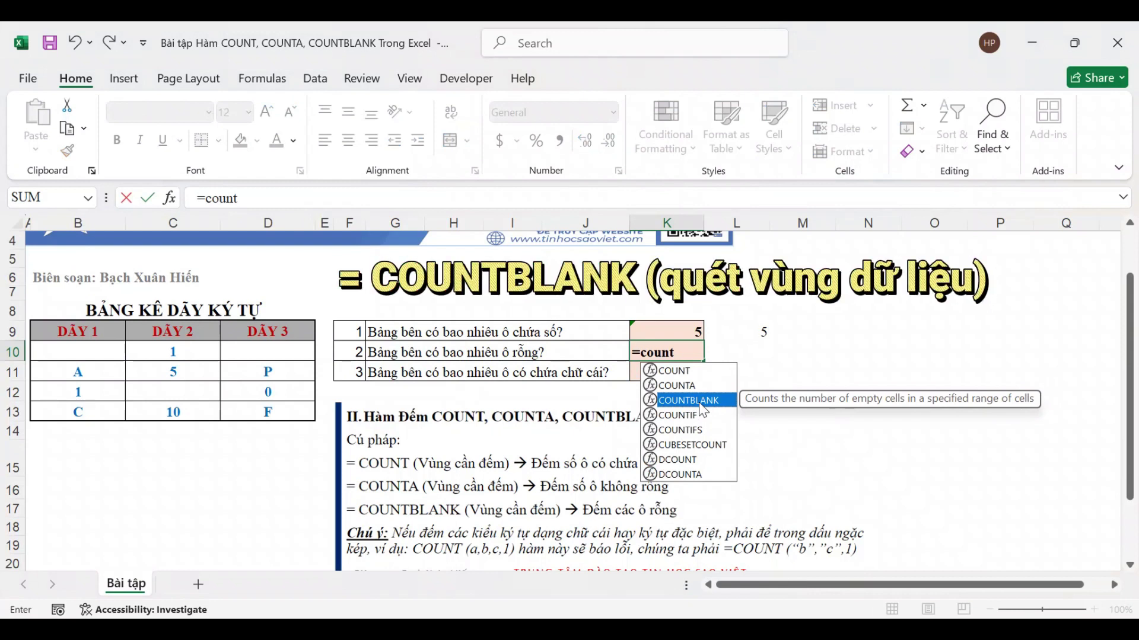
{"action": "double_click", "coordinate": [700, 402]}
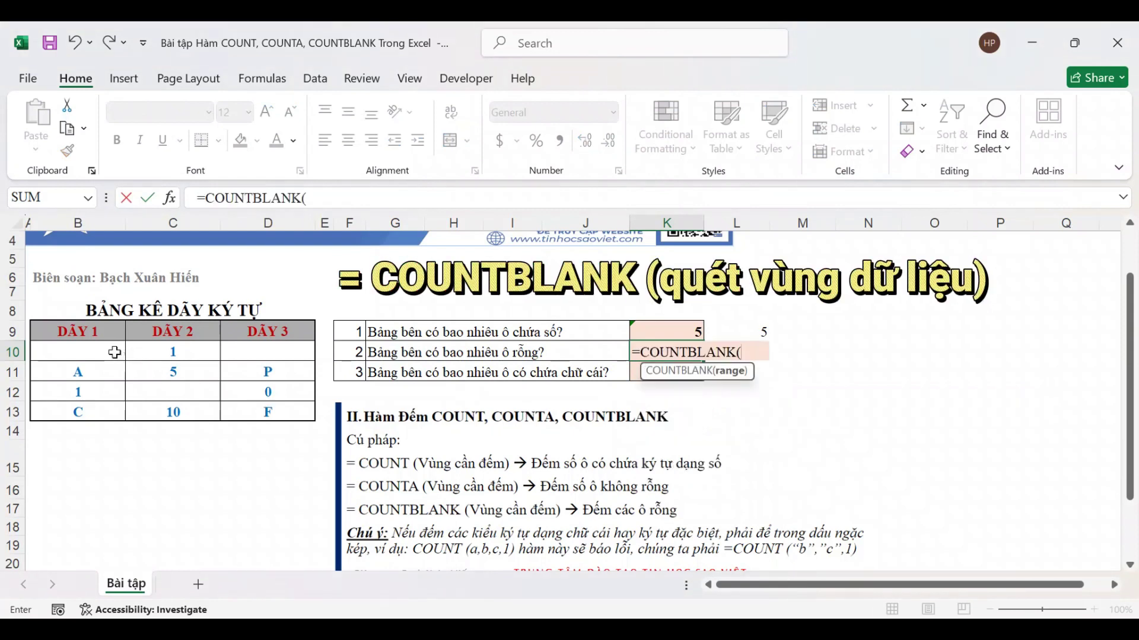
{"action": "left_click_drag", "start_coordinate": [113, 351], "coordinate": [280, 404]}
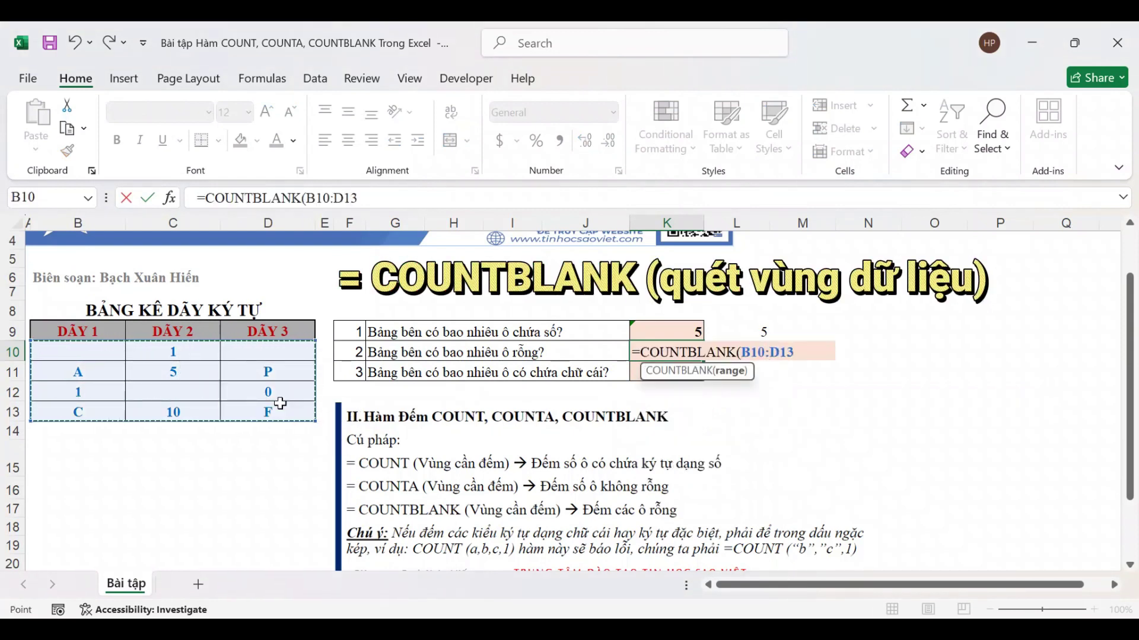
{"action": "type", "text": ")"}
{"action": "key", "text": "Return"}
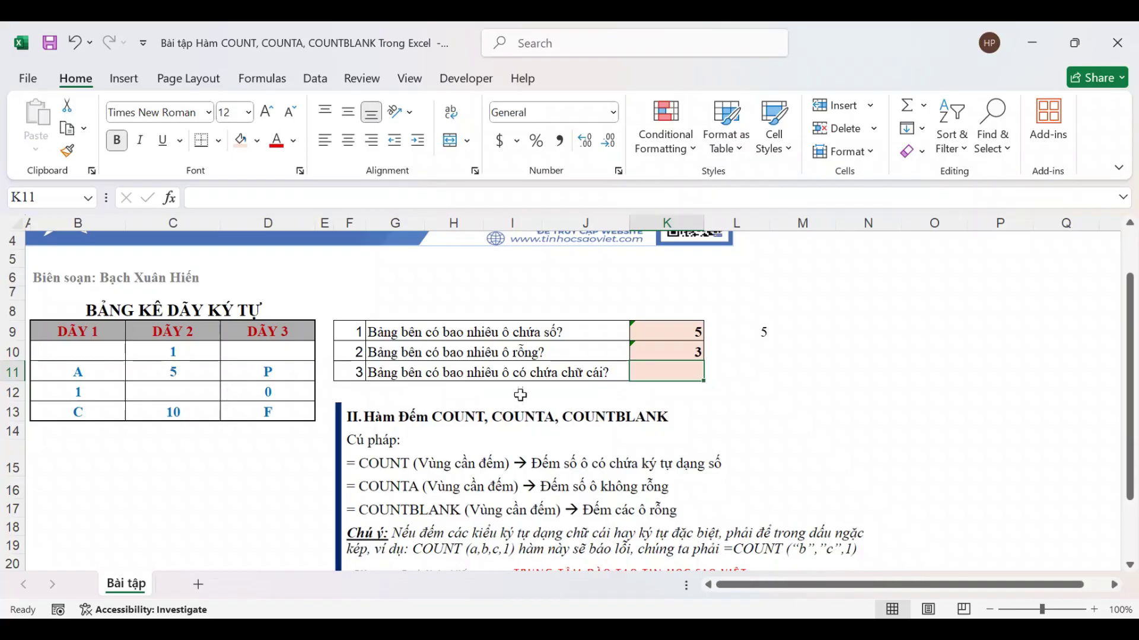
Enter =COUNTA(B10:D13) in K11, which returns 9 non-empty cells.
{"action": "type", "text": "=c"}
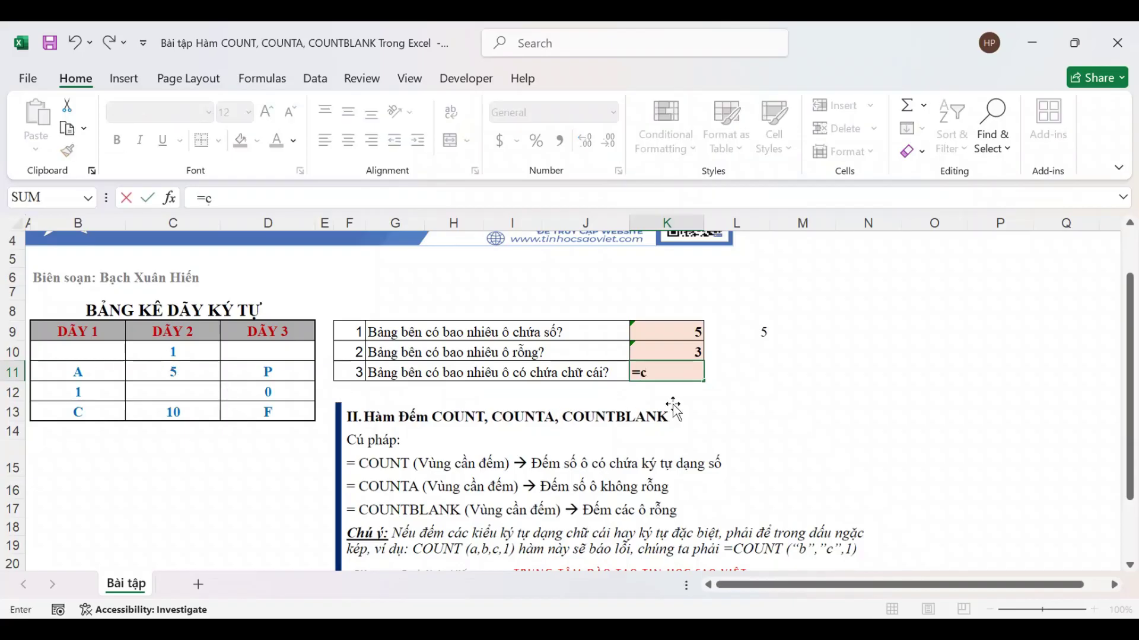
{"action": "type", "text": "oun"}
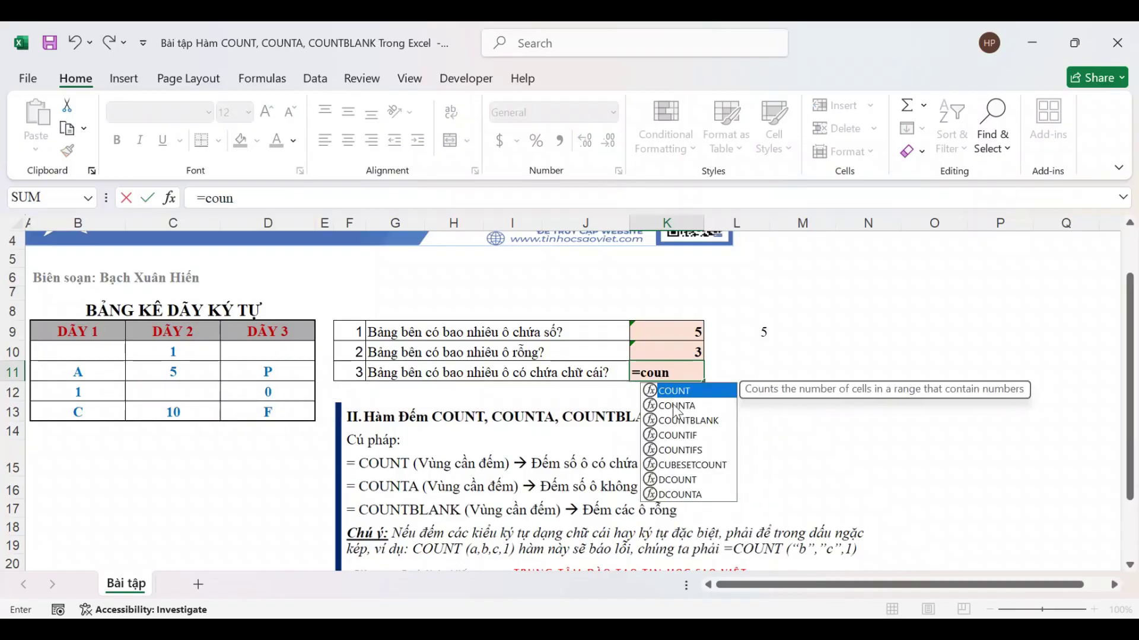
{"action": "double_click", "coordinate": [675, 406]}
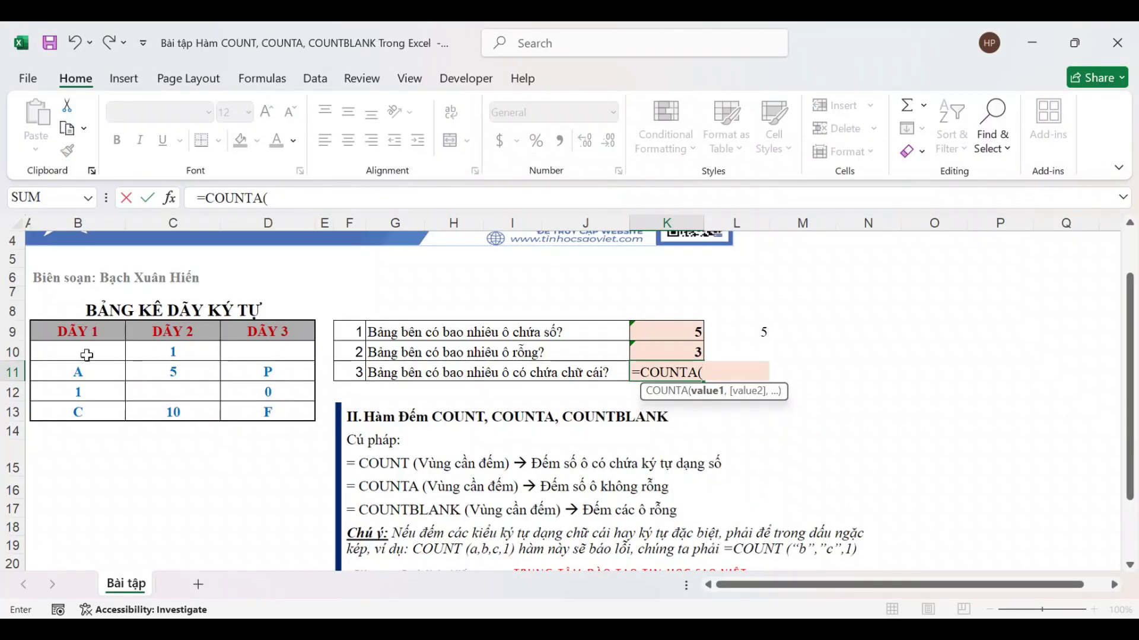
{"action": "left_click_drag", "start_coordinate": [86, 355], "coordinate": [254, 420]}
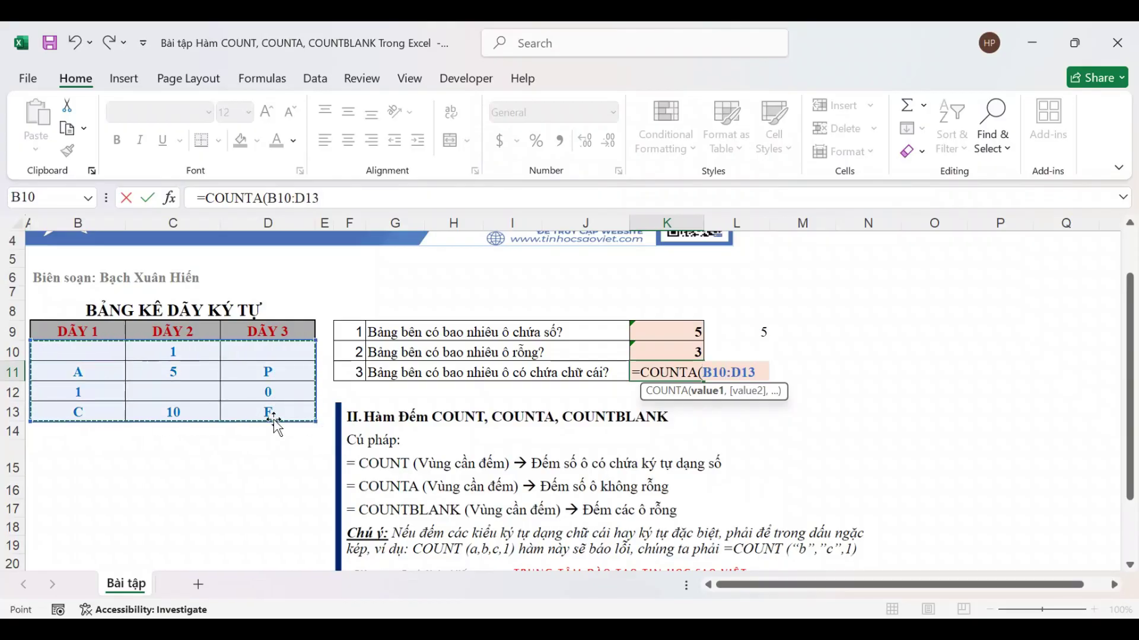
{"action": "type", "text": ")"}
{"action": "key", "text": "Return"}
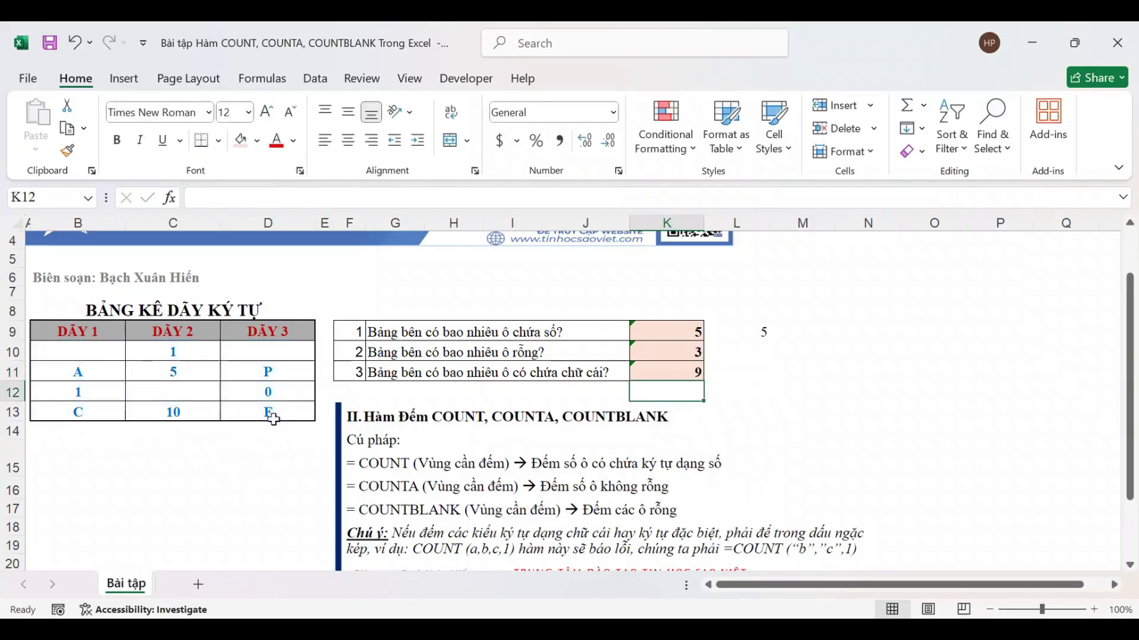
Edit K11 to subtract K9, making it =COUNTA(B10:D13)-K9.
{"action": "left_click", "coordinate": [679, 368]}
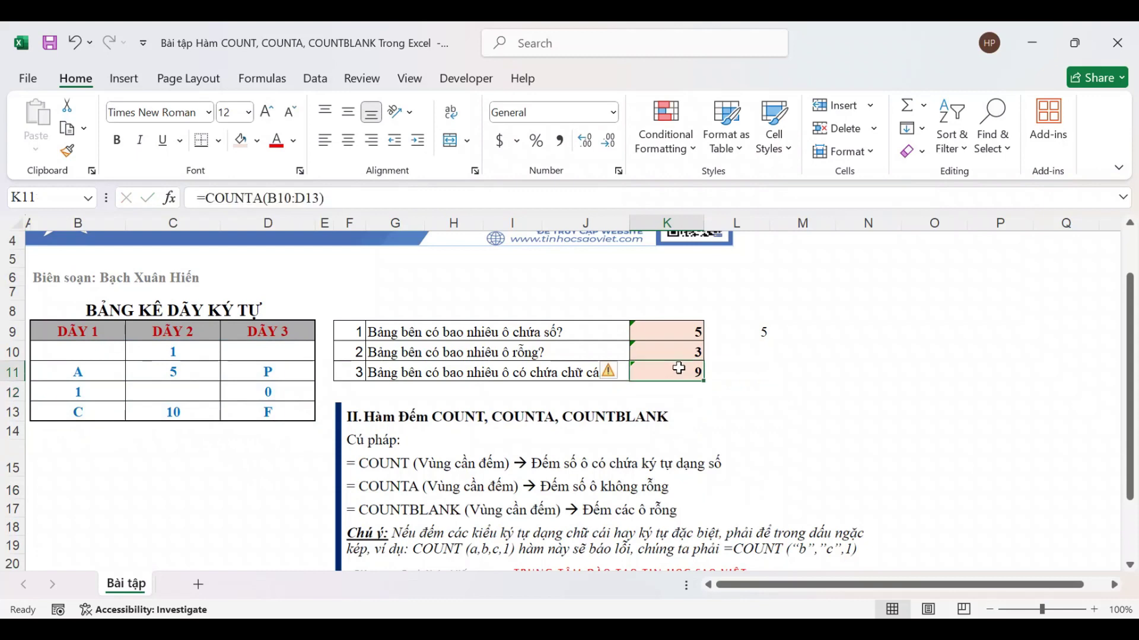
{"action": "double_click", "coordinate": [679, 369]}
{"action": "type", "text": "-"}
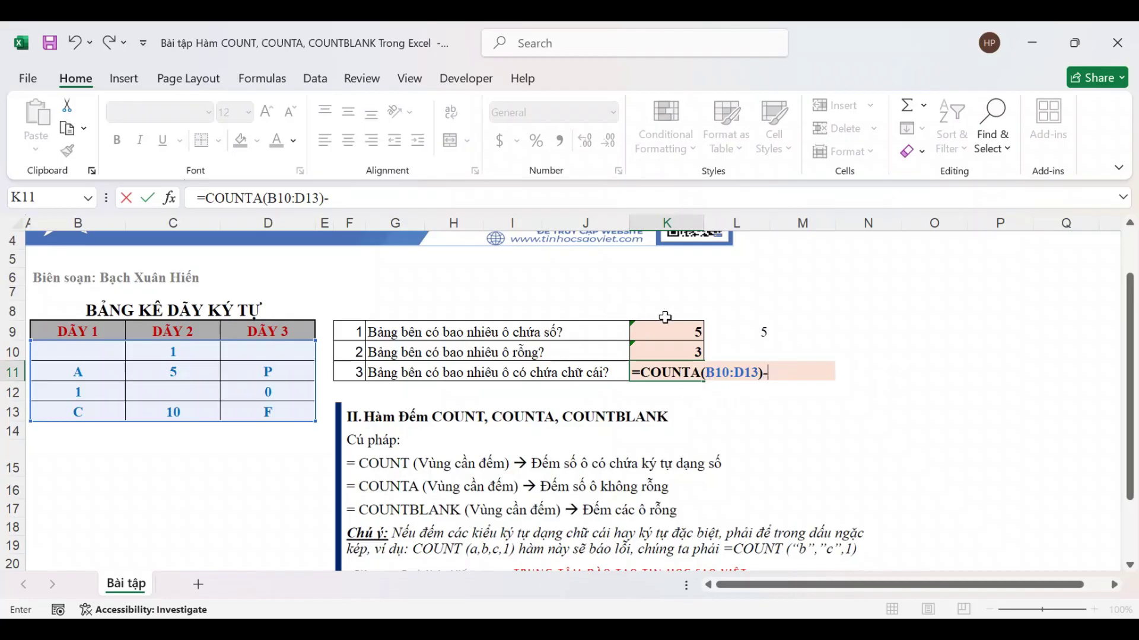
{"action": "left_click", "coordinate": [668, 327]}
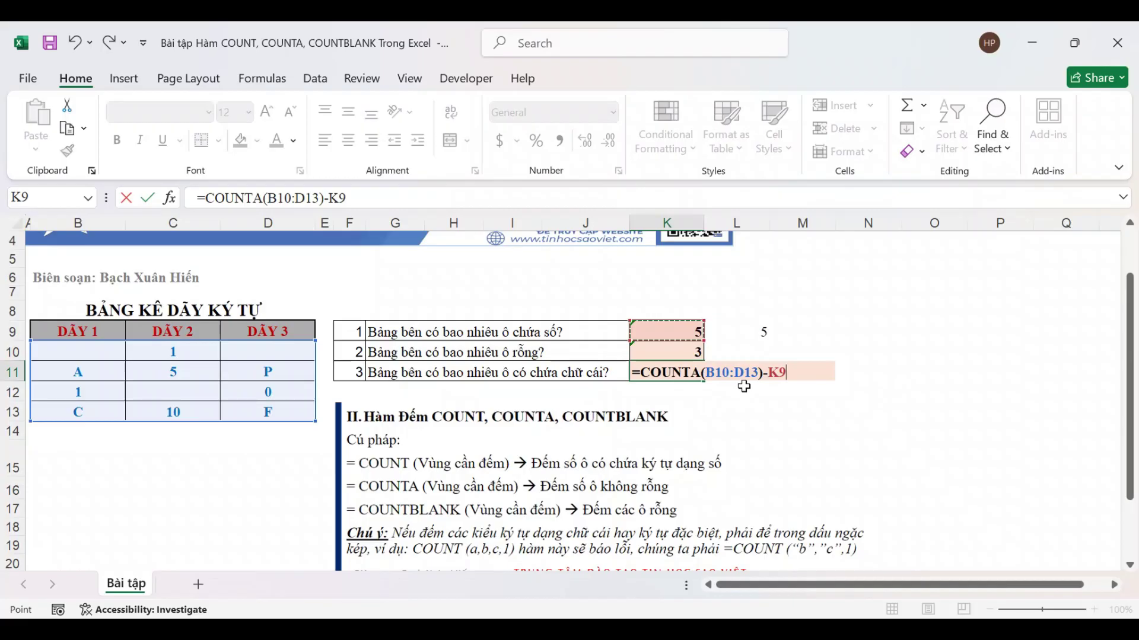
{"action": "key", "text": "ctrl+Return"}
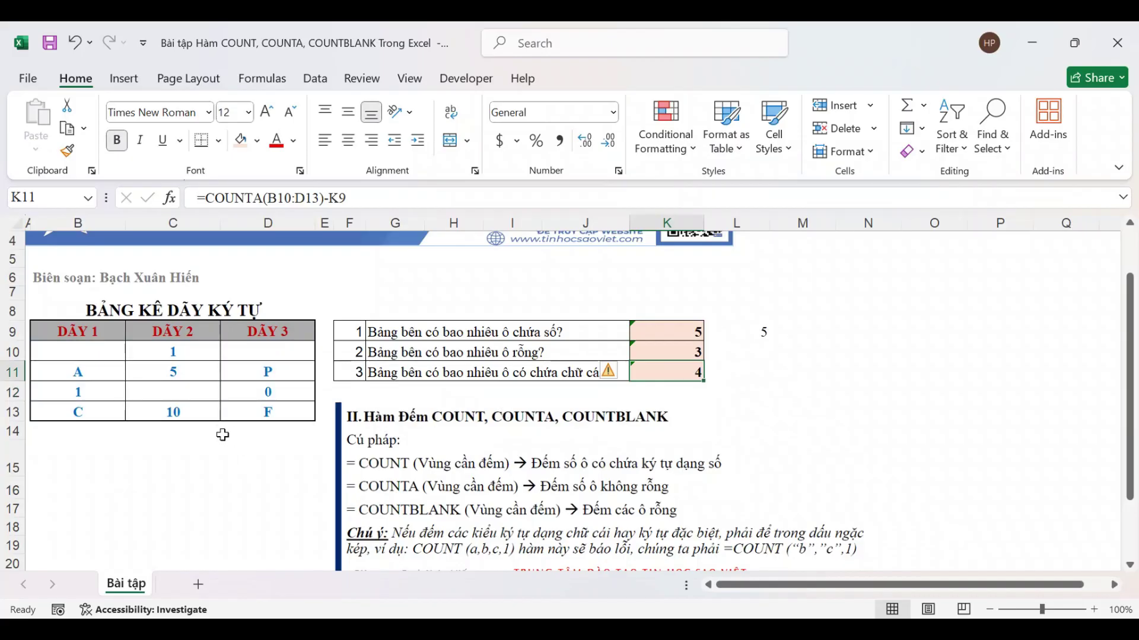
{"action": "left_click", "coordinate": [99, 373]}
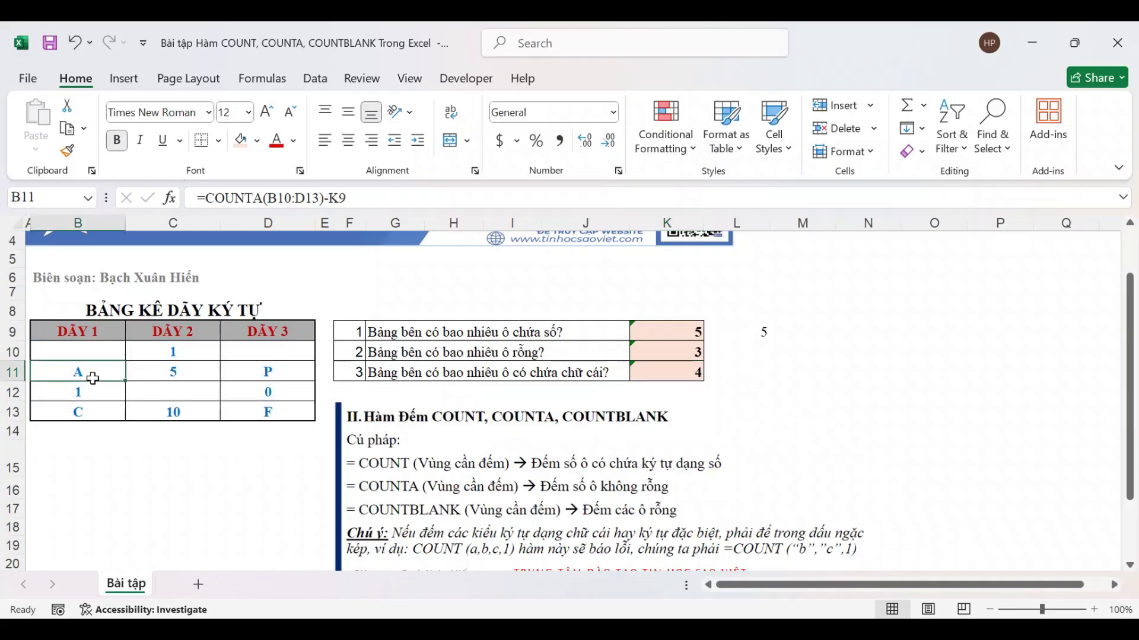
{"action": "left_click", "coordinate": [89, 409]}
{"action": "left_click", "coordinate": [274, 372]}
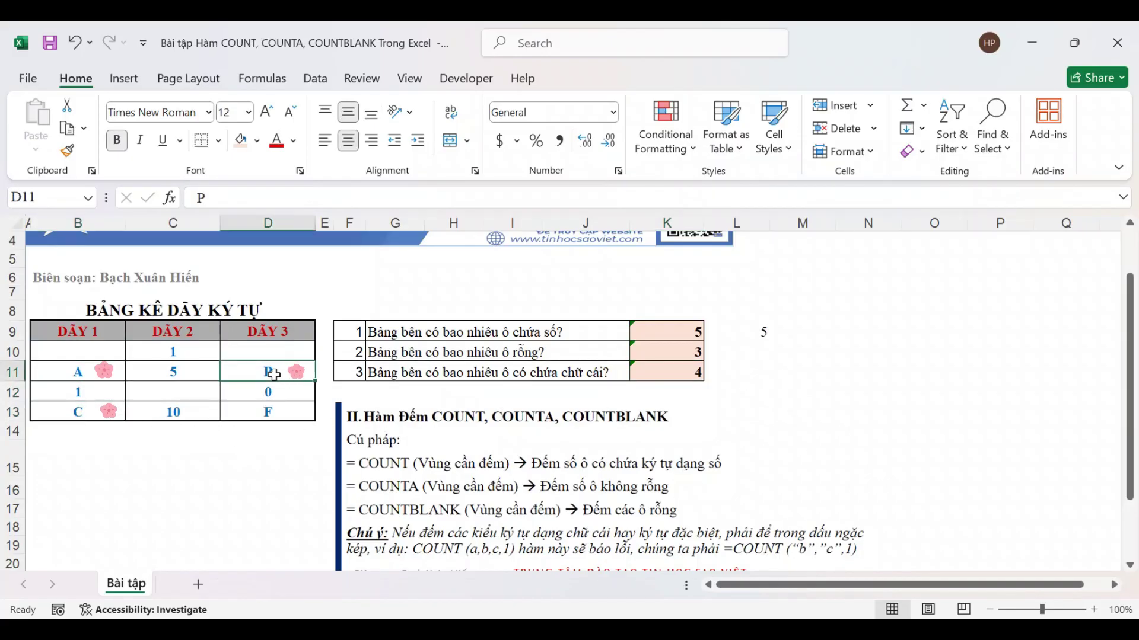
{"action": "left_click", "coordinate": [269, 409]}
{"action": "left_click", "coordinate": [739, 372]}
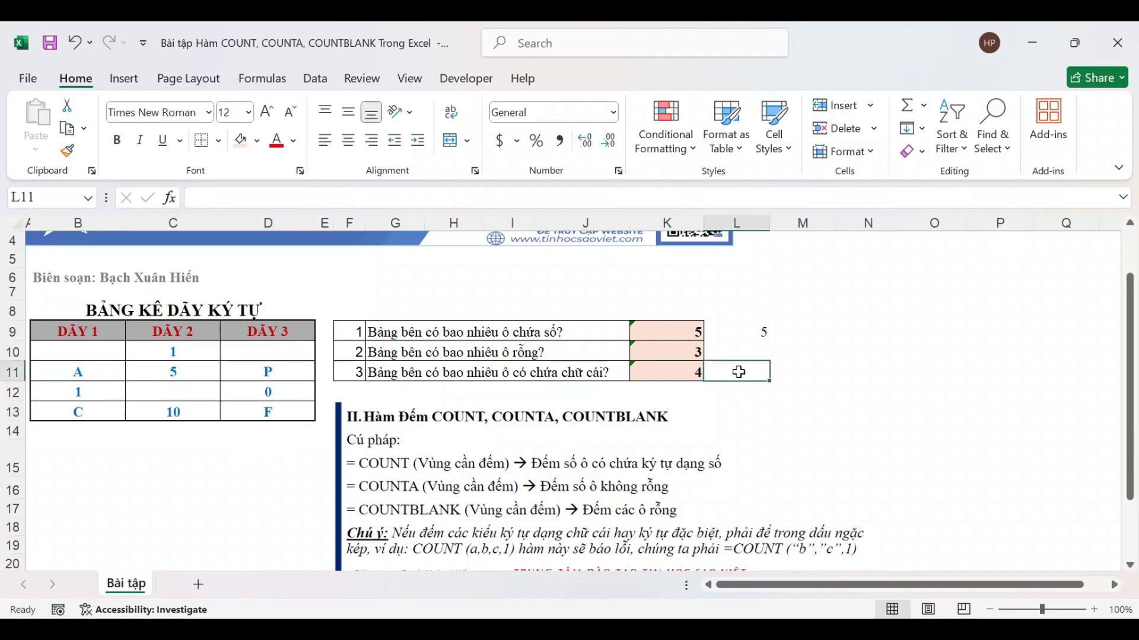